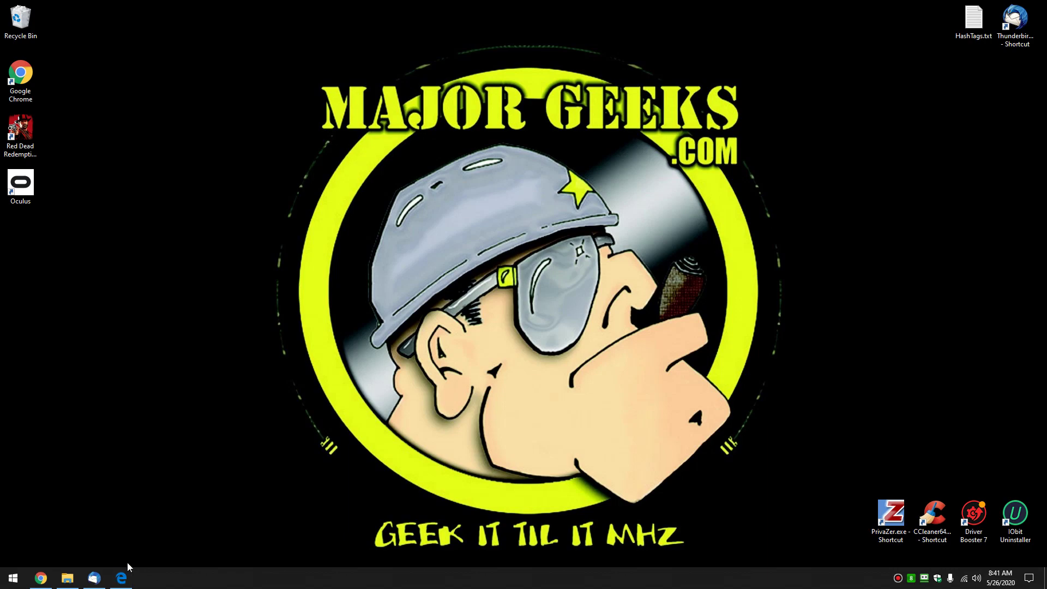
Step: Switch from the MajorGeeks guide to the desktop and launch IObit Uninstaller
{"action": "left_click", "coordinate": [123, 575]}
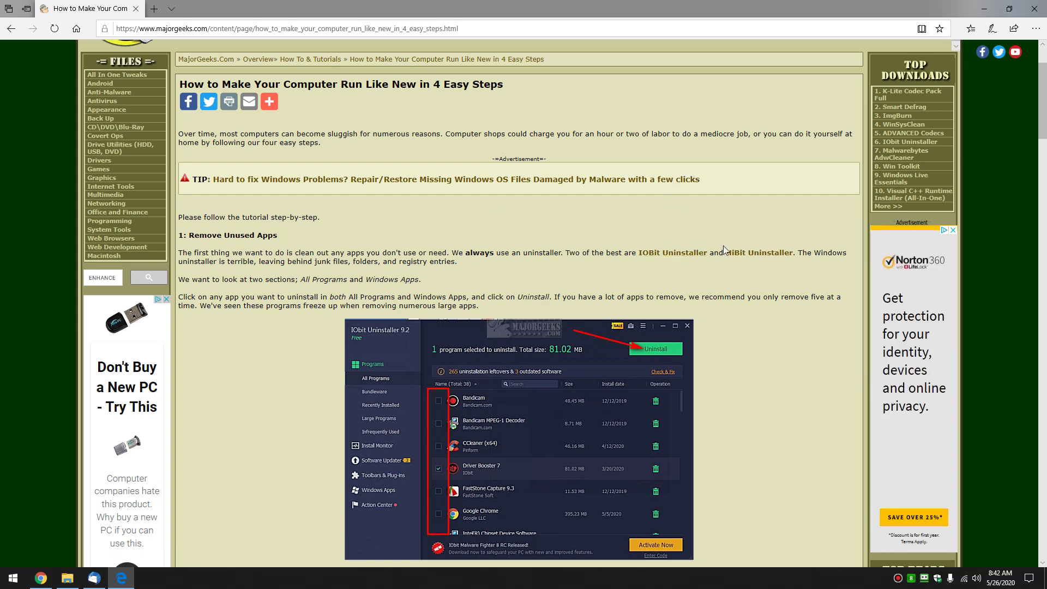
{"action": "left_click", "coordinate": [986, 10]}
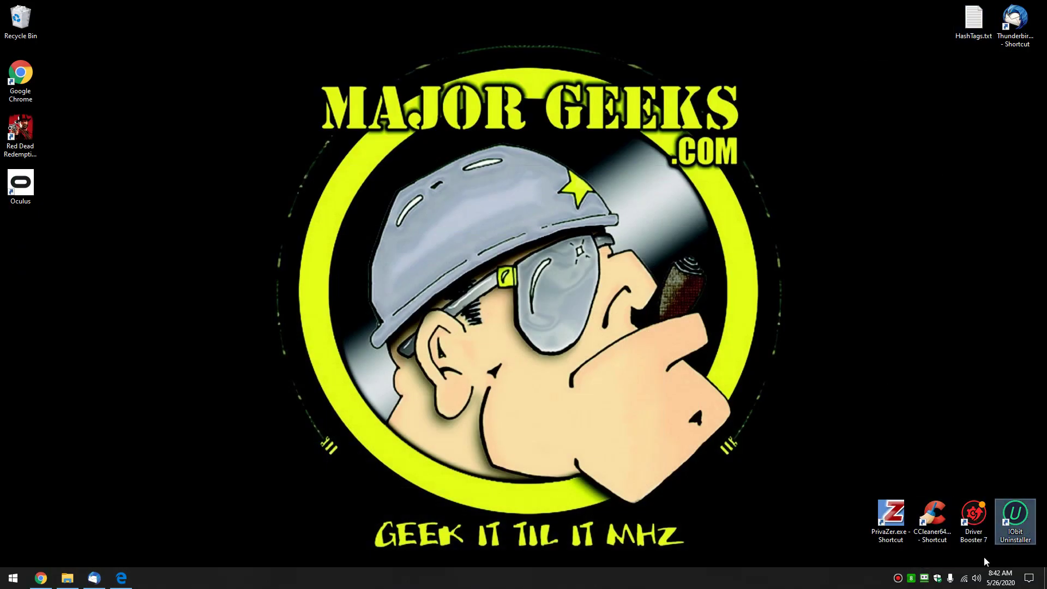
{"action": "double_click", "coordinate": [1017, 515]}
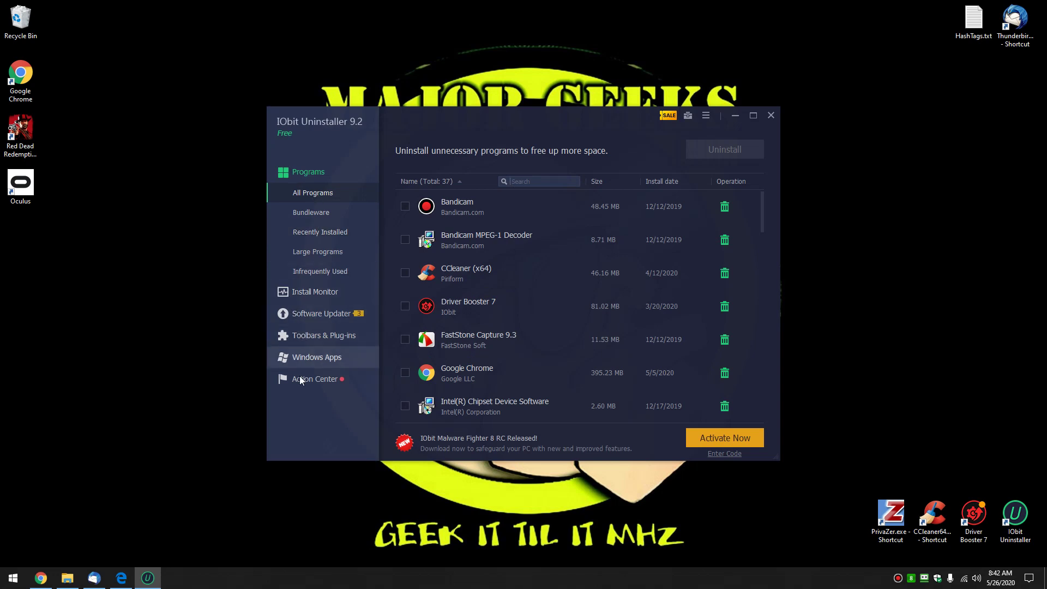
Step: Review the Windows Apps group, tick then untick Store Experience Host, and return to Programs
{"action": "left_click", "coordinate": [316, 358]}
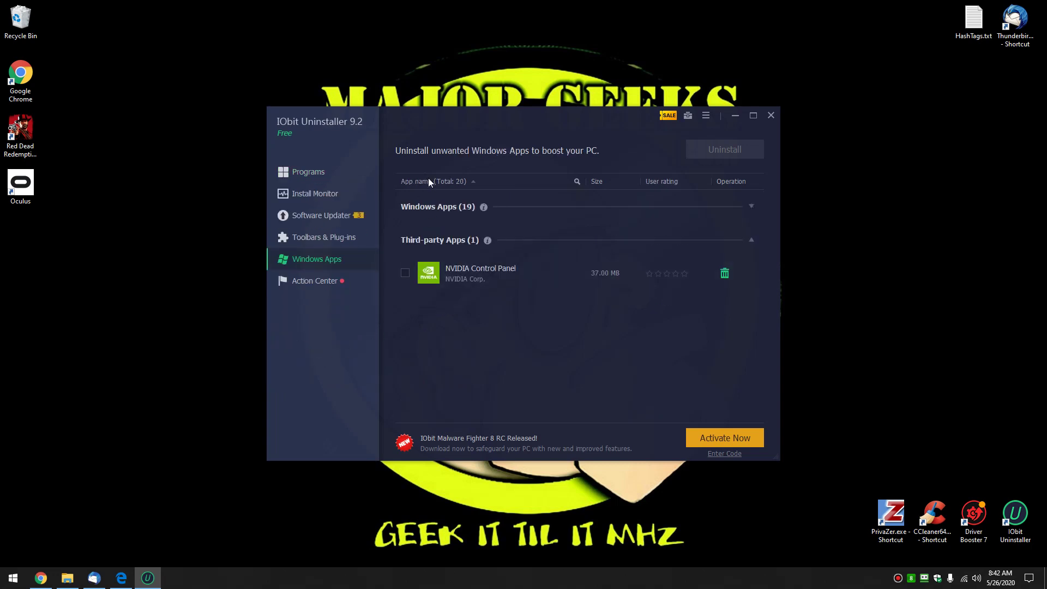
{"action": "left_click", "coordinate": [751, 207]}
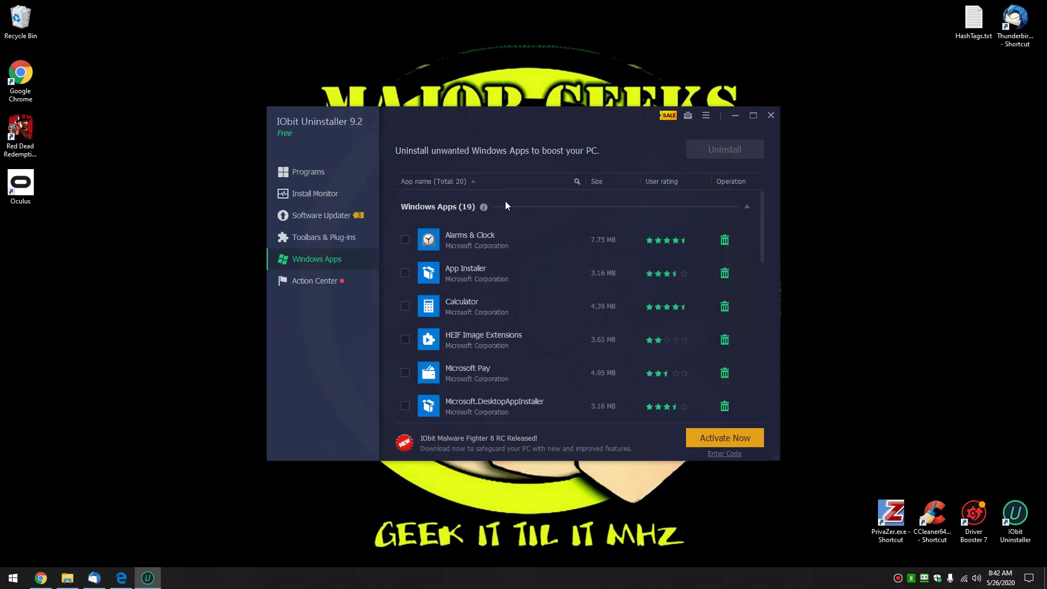
{"action": "left_click", "coordinate": [746, 207]}
{"action": "left_click", "coordinate": [747, 206]}
{"action": "scroll", "coordinate": [537, 308], "scroll_direction": "down", "scroll_amount": 3}
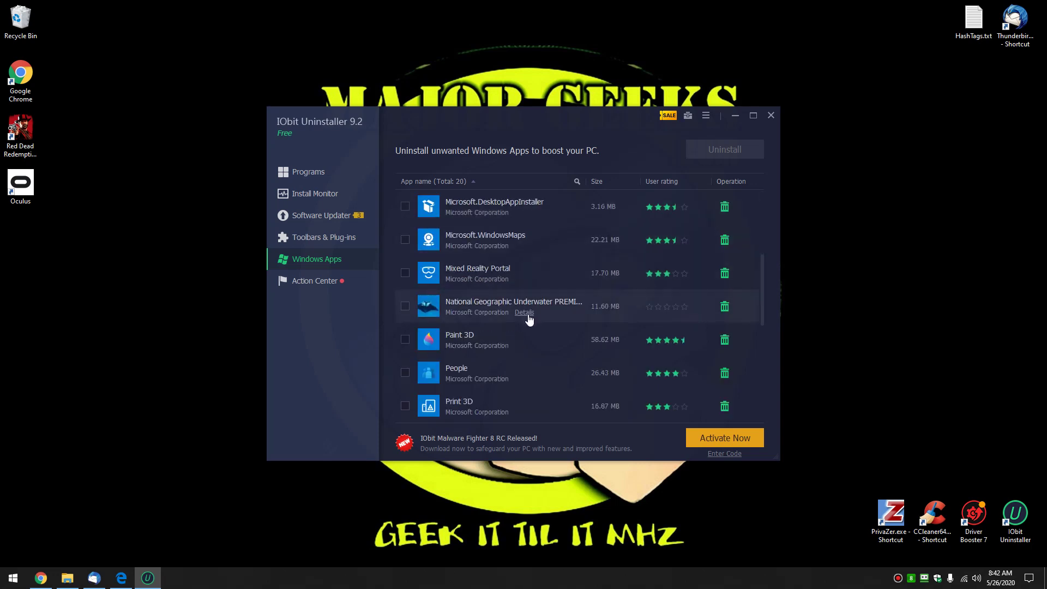
{"action": "scroll", "coordinate": [530, 317], "scroll_direction": "down", "scroll_amount": 3}
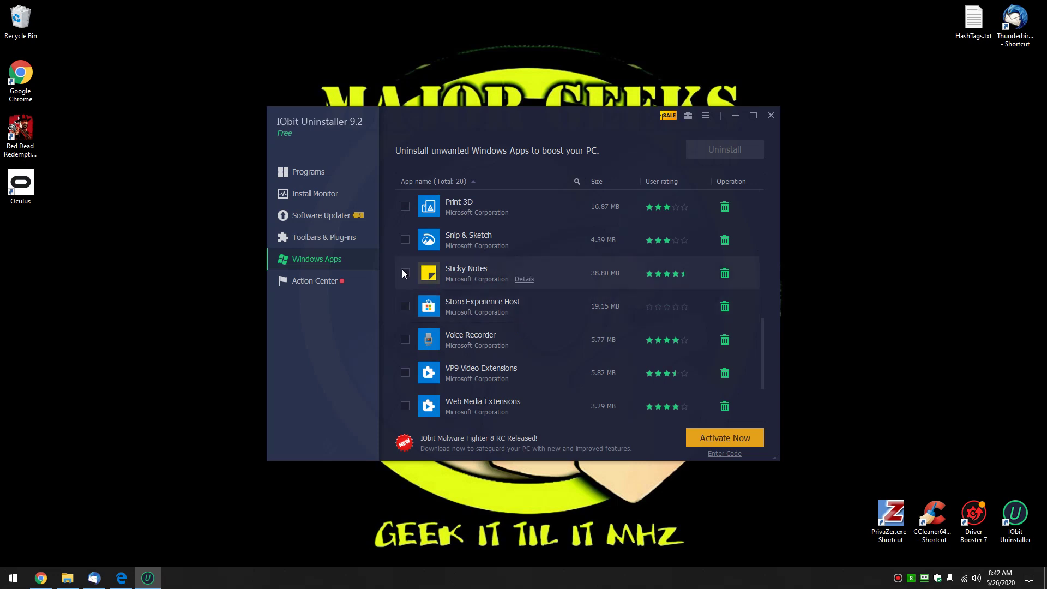
{"action": "left_click", "coordinate": [403, 306]}
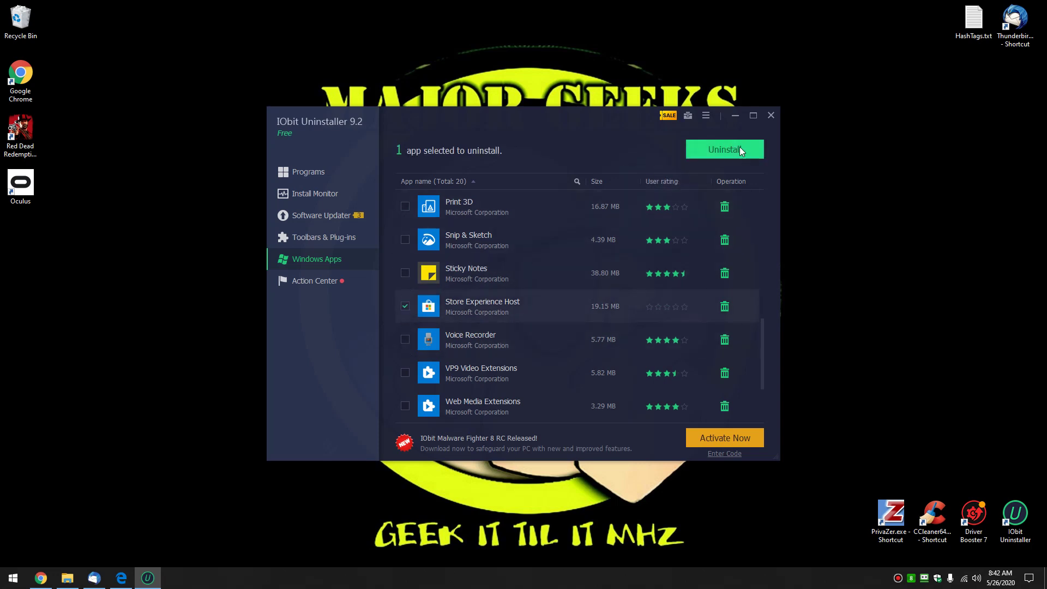
{"action": "left_click", "coordinate": [405, 306]}
{"action": "left_click", "coordinate": [324, 172]}
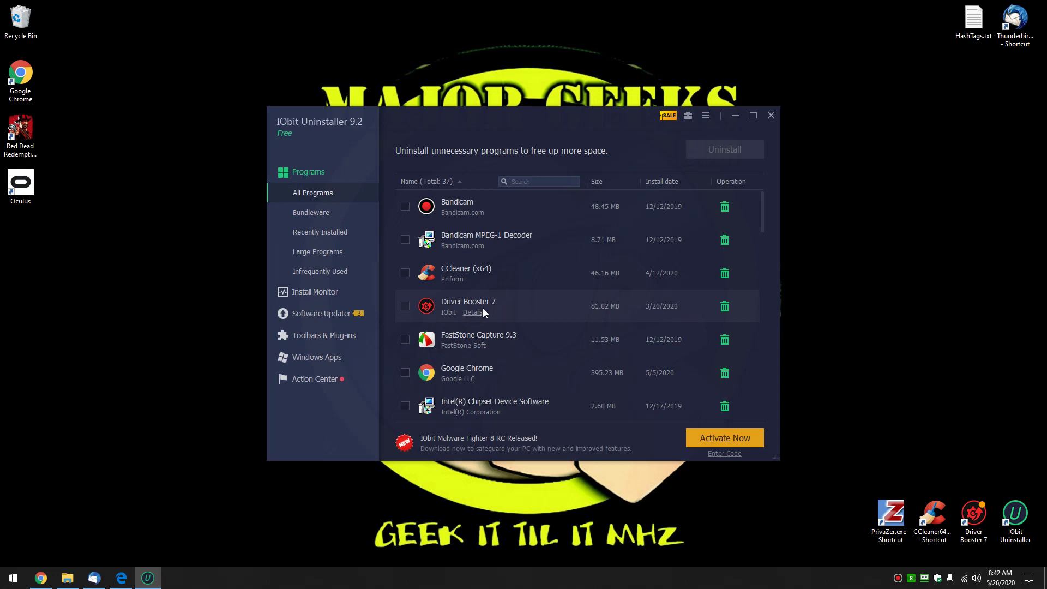
Step: Scroll the All Programs list and tick Rockstar Games Social Club
{"action": "scroll", "coordinate": [475, 224], "scroll_direction": "down", "scroll_amount": 1}
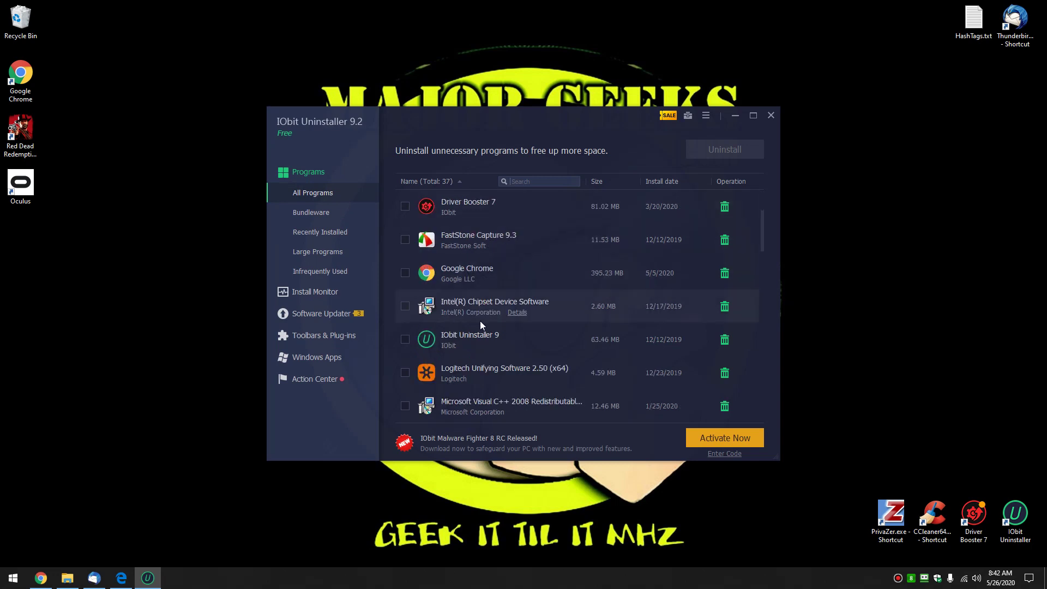
{"action": "scroll", "coordinate": [480, 320], "scroll_direction": "down", "scroll_amount": 1}
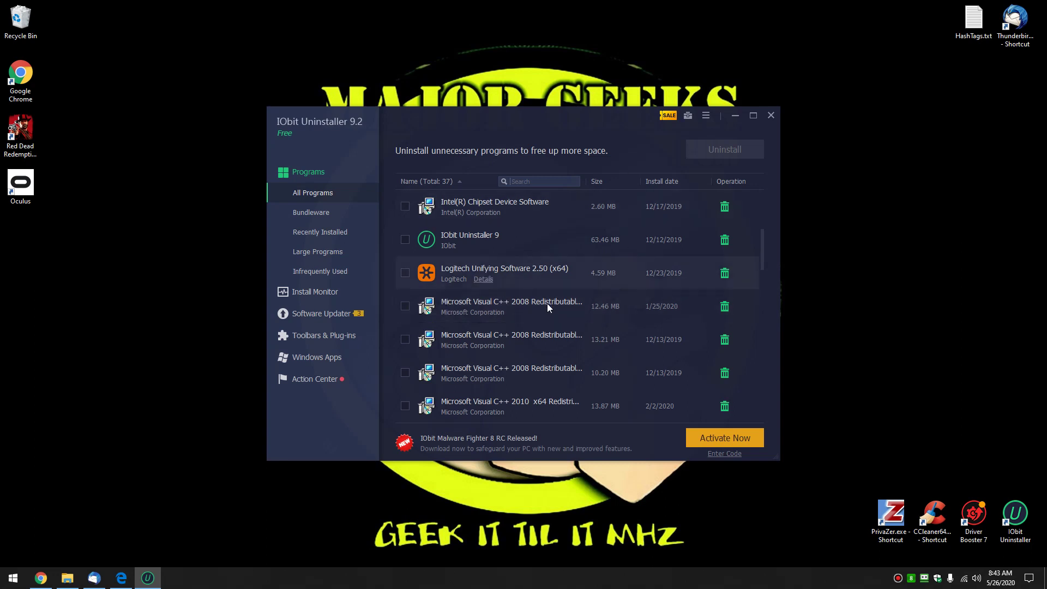
{"action": "scroll", "coordinate": [551, 334], "scroll_direction": "up", "scroll_amount": 3}
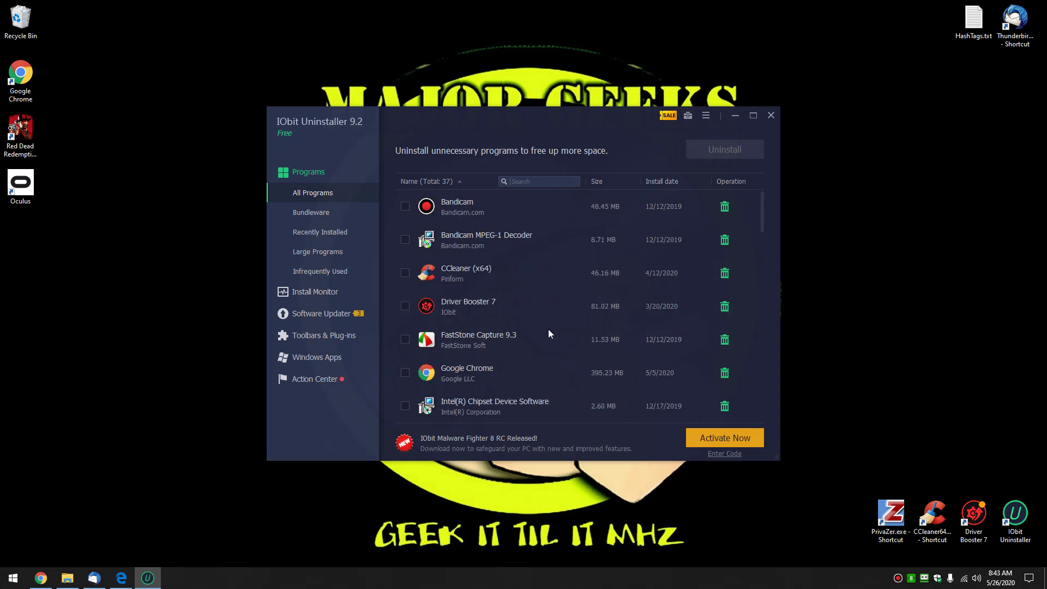
{"action": "scroll", "coordinate": [533, 301], "scroll_direction": "down", "scroll_amount": 4}
{"action": "scroll", "coordinate": [533, 301], "scroll_direction": "up", "scroll_amount": 4}
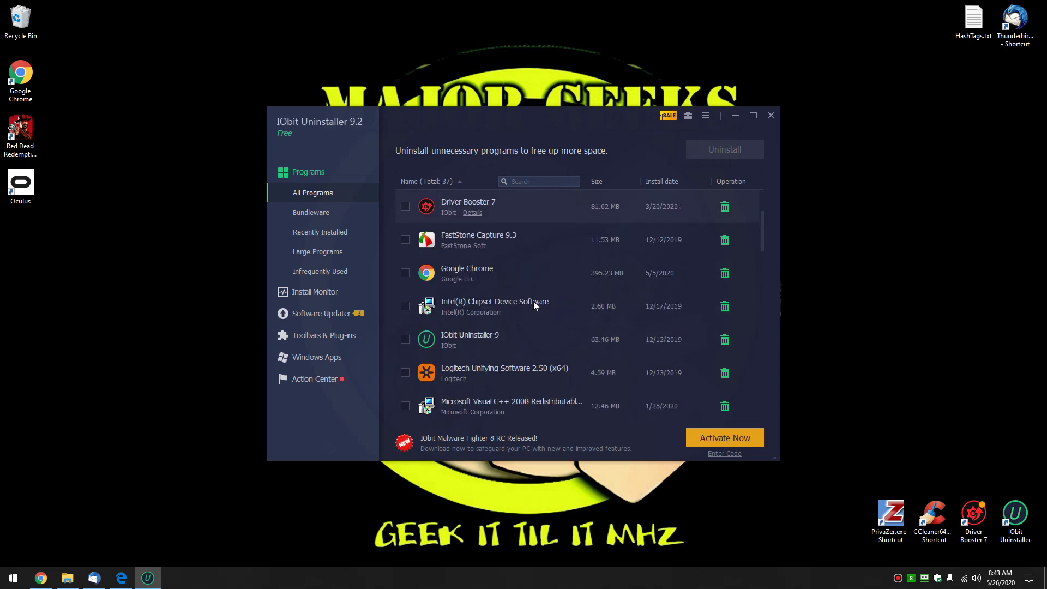
{"action": "scroll", "coordinate": [489, 325], "scroll_direction": "down", "scroll_amount": 1}
{"action": "scroll", "coordinate": [490, 325], "scroll_direction": "down", "scroll_amount": 6}
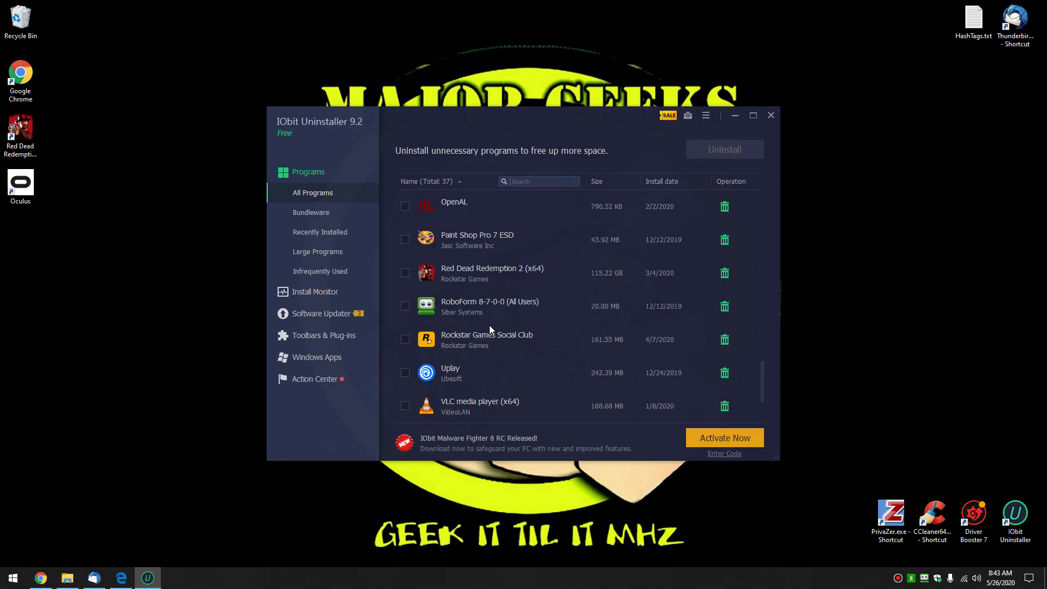
{"action": "left_click", "coordinate": [406, 339]}
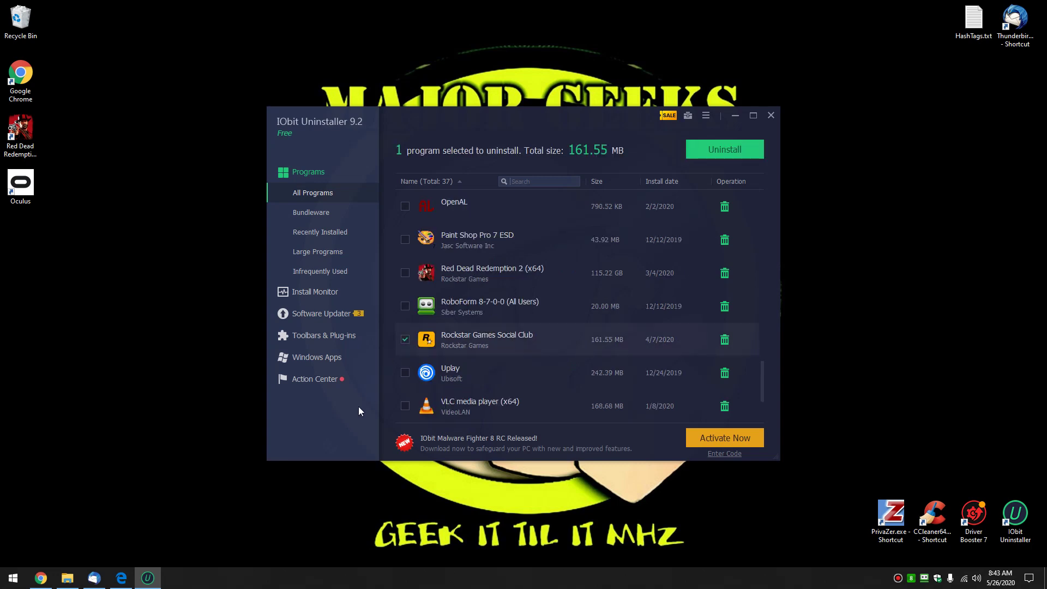
Step: Clear the RoboForm, Red Dead Redemption 2 and Paint Shop Pro 7 ESD ticks, then start the uninstall
{"action": "left_click", "coordinate": [404, 304]}
{"action": "left_click", "coordinate": [404, 274]}
{"action": "left_click", "coordinate": [406, 241]}
{"action": "left_click", "coordinate": [406, 241]}
{"action": "left_click", "coordinate": [407, 272]}
{"action": "left_click", "coordinate": [408, 306]}
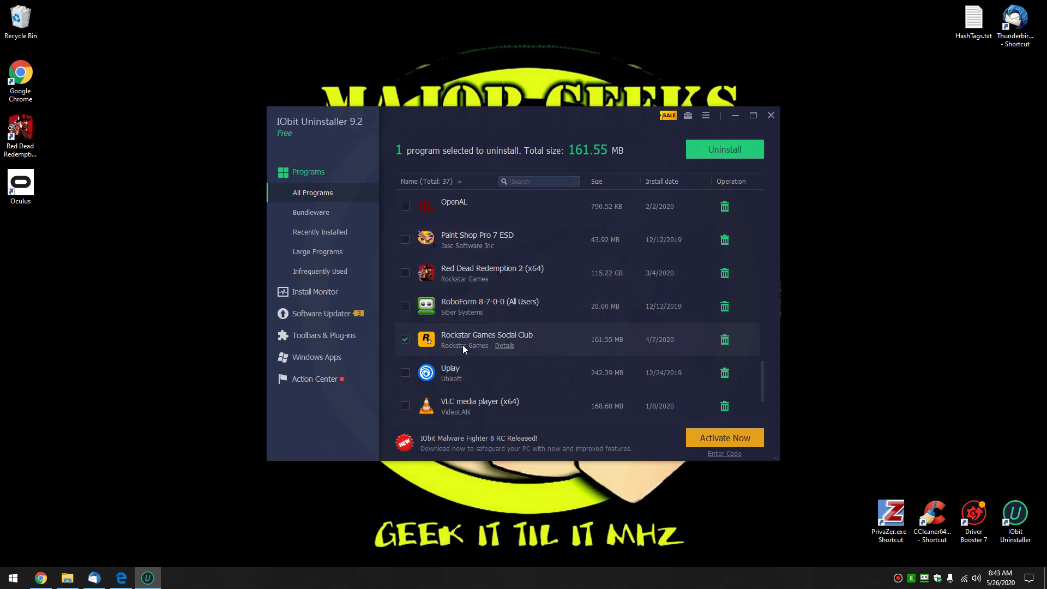
{"action": "left_click", "coordinate": [719, 151]}
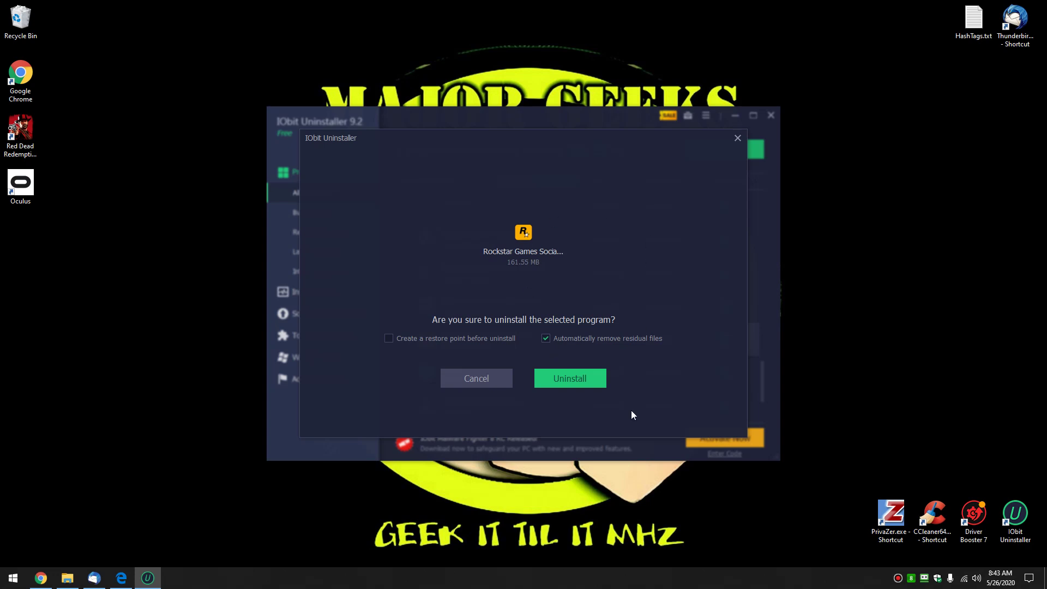
Step: Confirm the Rockstar Games Social Club uninstall, approve its prompt, and close its wizard
{"action": "left_click", "coordinate": [584, 378]}
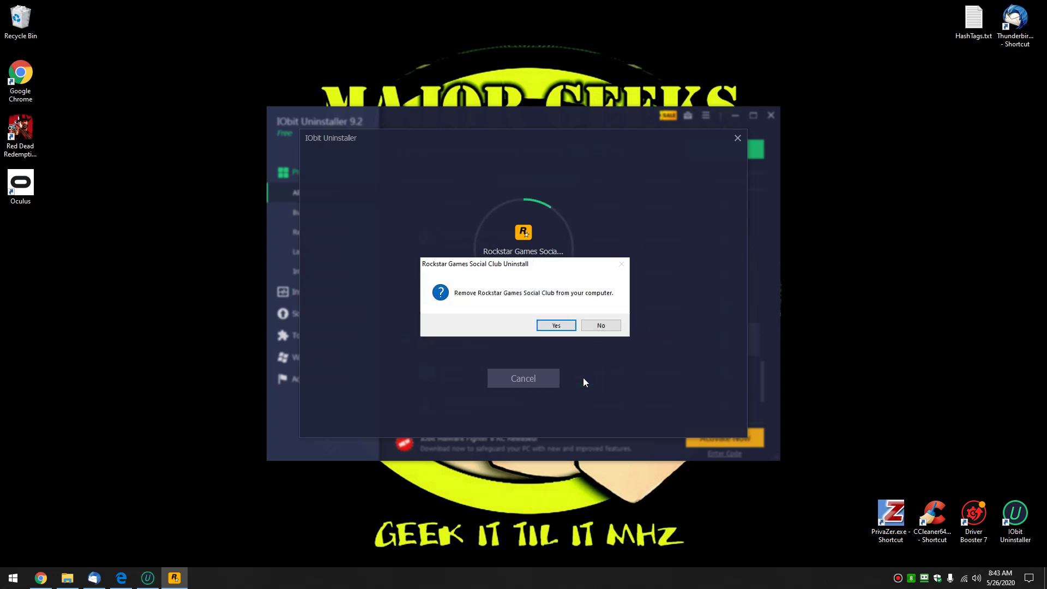
{"action": "left_click", "coordinate": [554, 325]}
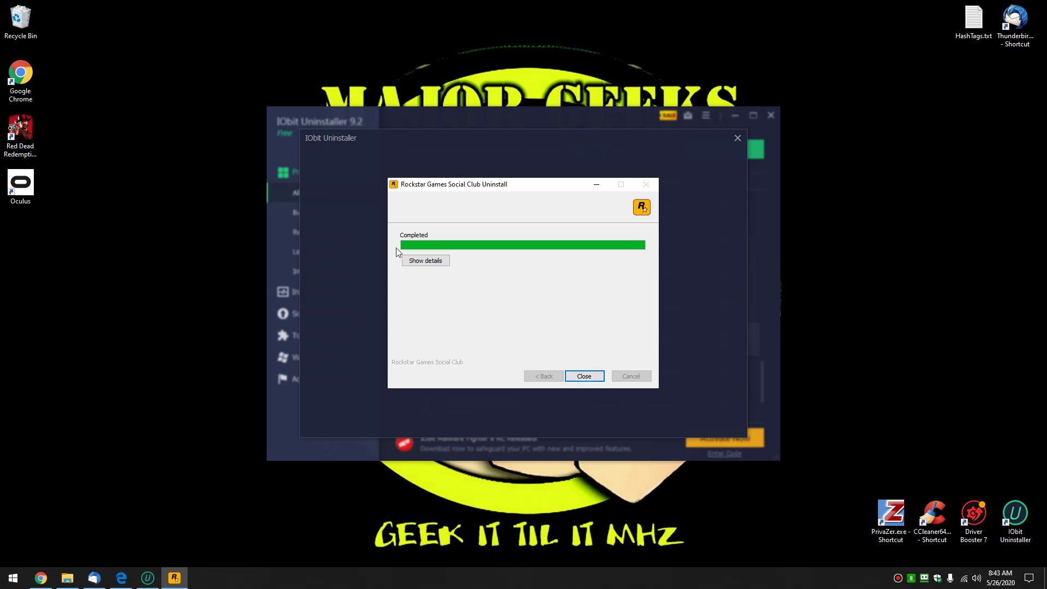
{"action": "left_click", "coordinate": [582, 376]}
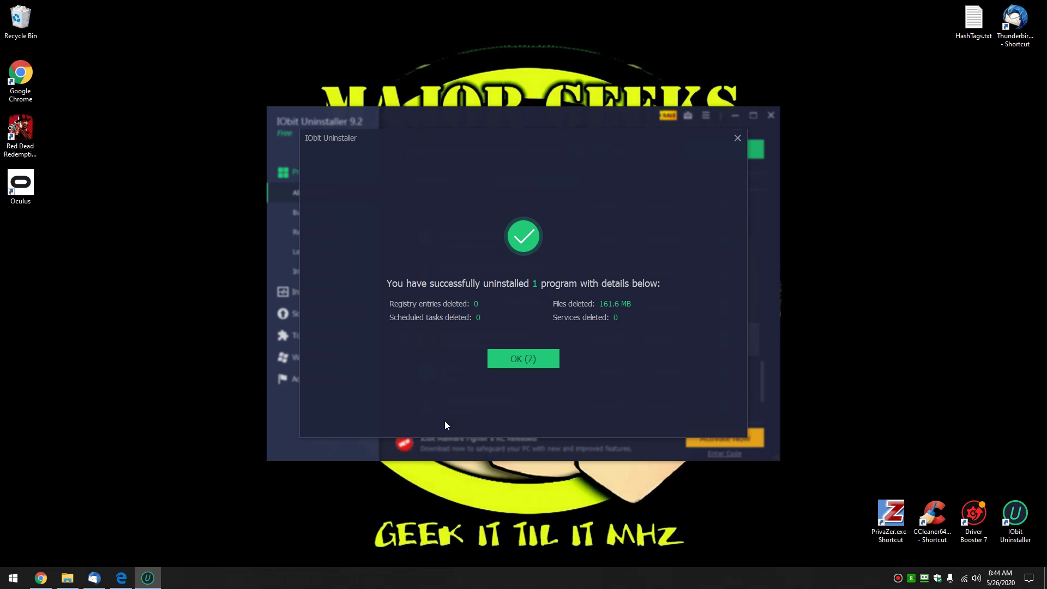
Step: Dismiss the uninstall summary, close IObit Uninstaller, and scroll the guide to '2: Delete Junk Files'
{"action": "left_click", "coordinate": [536, 357]}
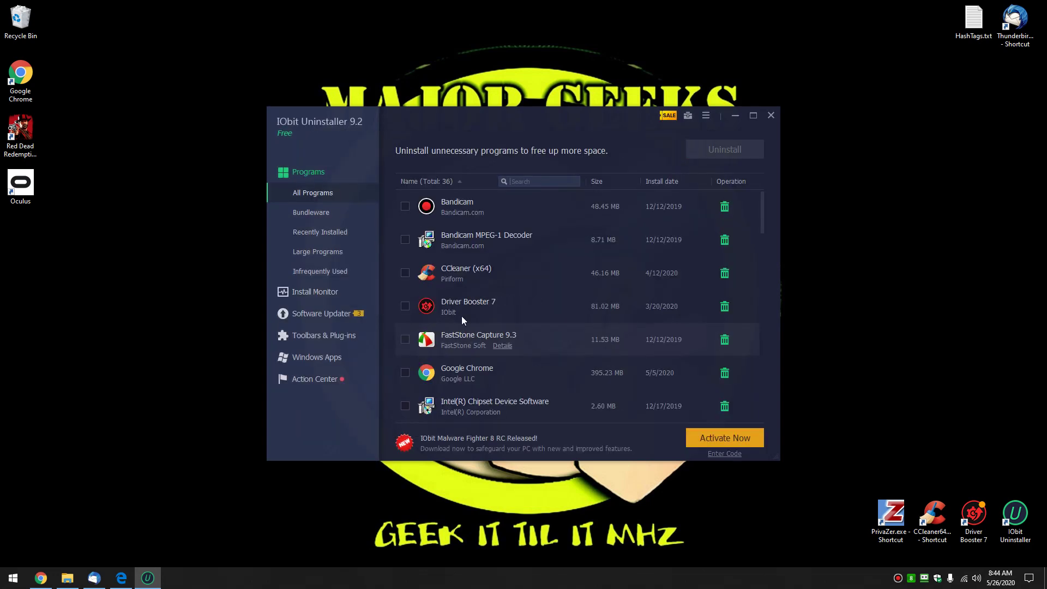
{"action": "left_click", "coordinate": [771, 115]}
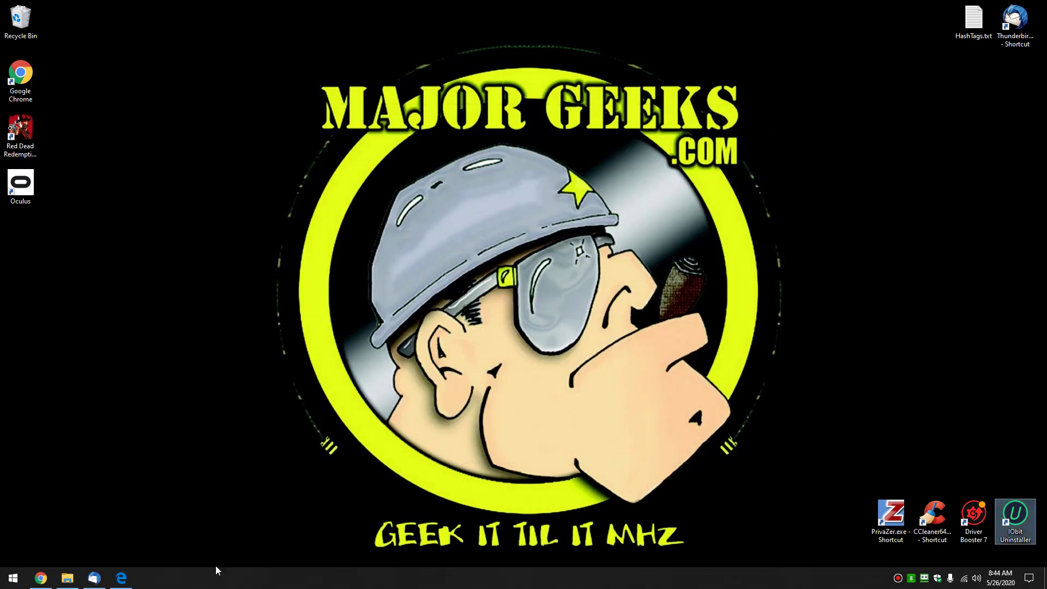
{"action": "left_click", "coordinate": [118, 580]}
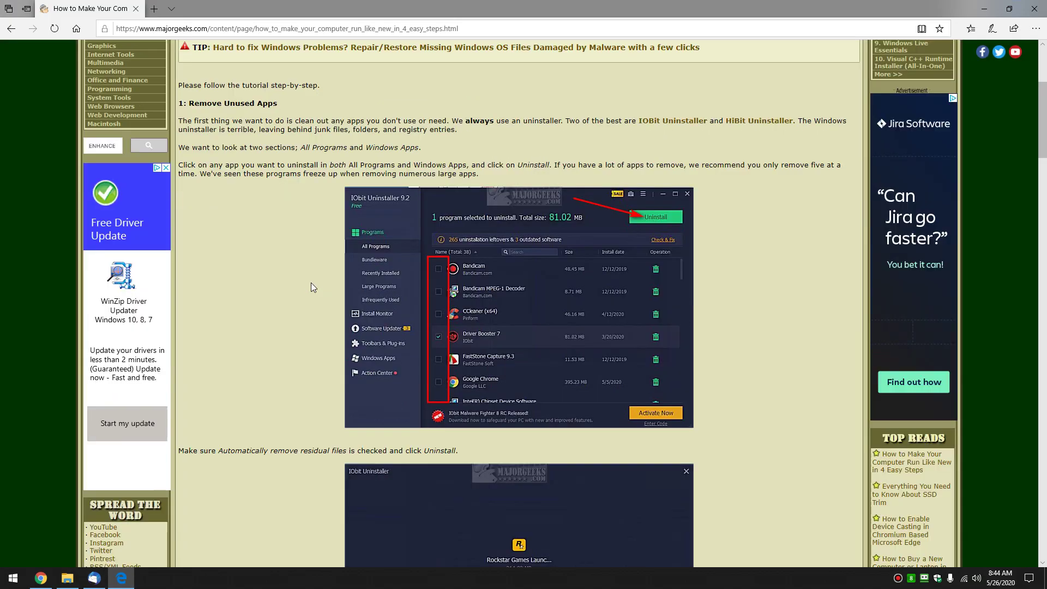
{"action": "scroll", "coordinate": [290, 286], "scroll_direction": "down", "scroll_amount": 2}
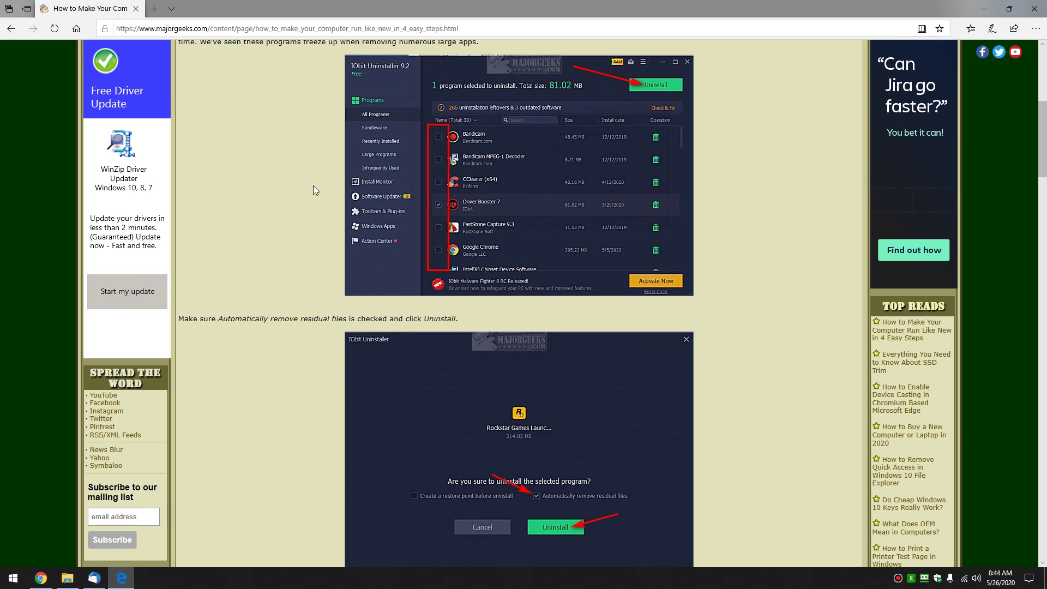
{"action": "scroll", "coordinate": [314, 189], "scroll_direction": "down", "scroll_amount": 10}
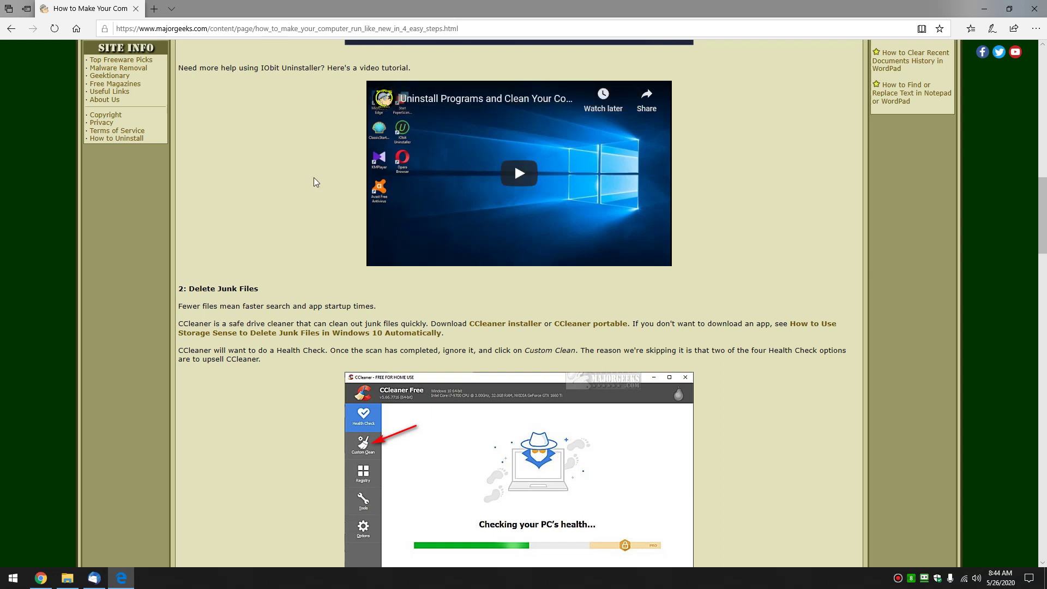
{"action": "scroll", "coordinate": [314, 181], "scroll_direction": "down", "scroll_amount": 2}
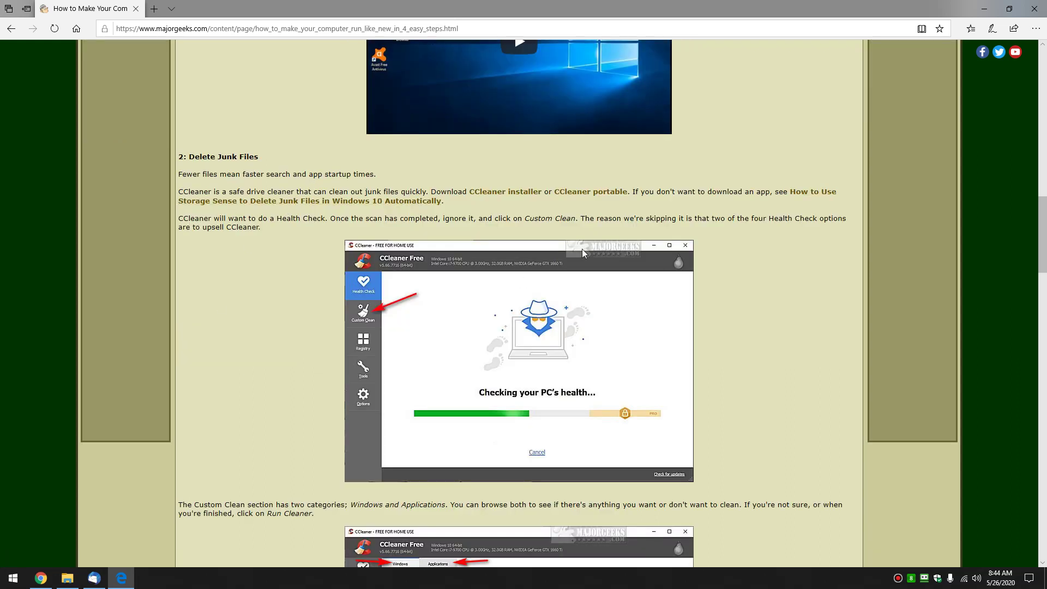
{"action": "left_click_drag", "start_coordinate": [1044, 242], "coordinate": [1046, 255]}
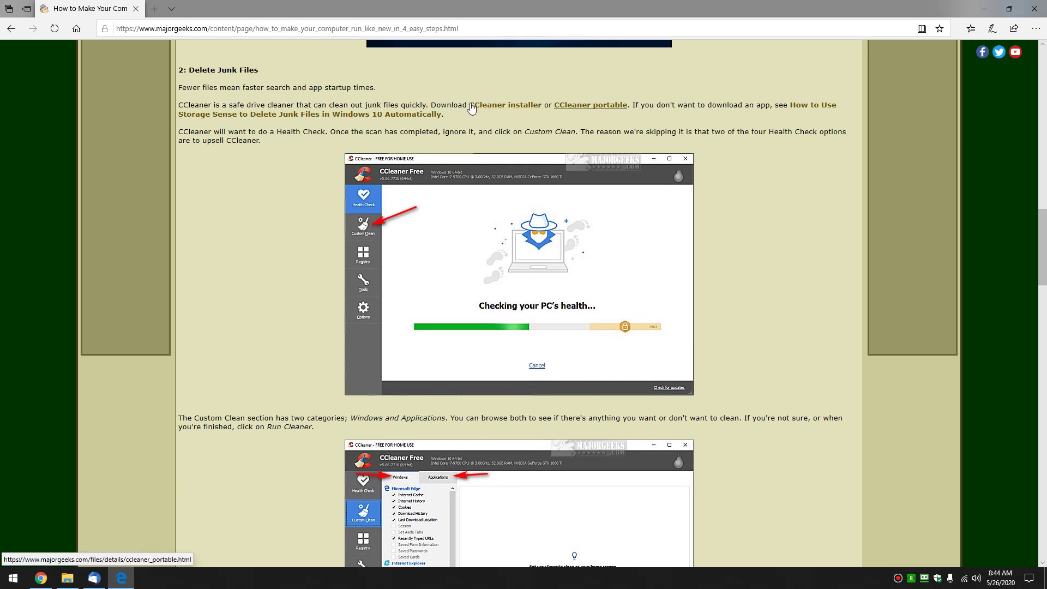
Step: Skim the linked Storage Sense article in a new tab, then close it with Ctrl+W
{"action": "left_click", "coordinate": [339, 116]}
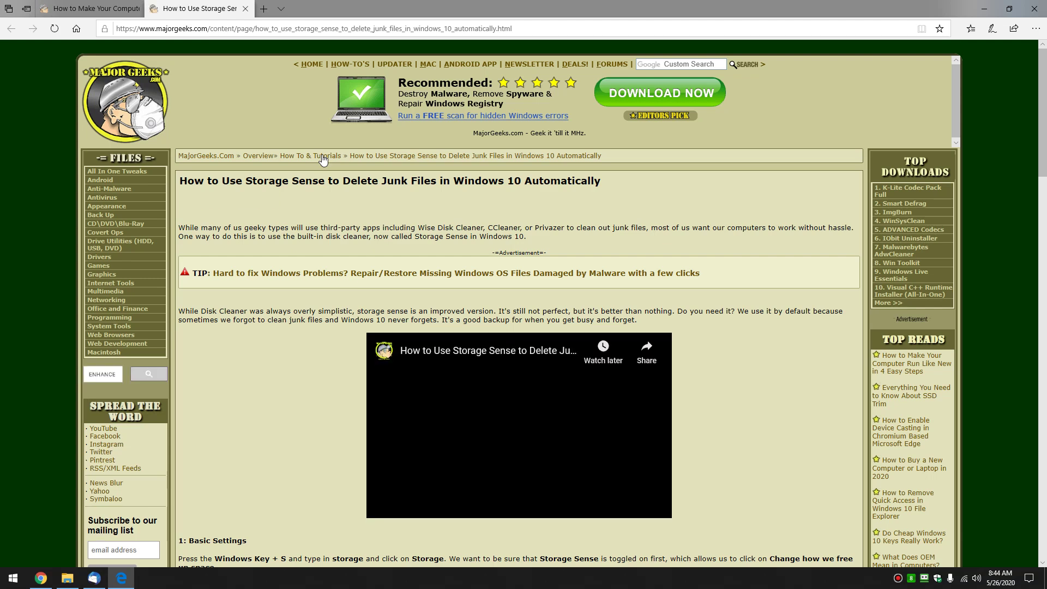
{"action": "scroll", "coordinate": [345, 335], "scroll_direction": "down", "scroll_amount": 7}
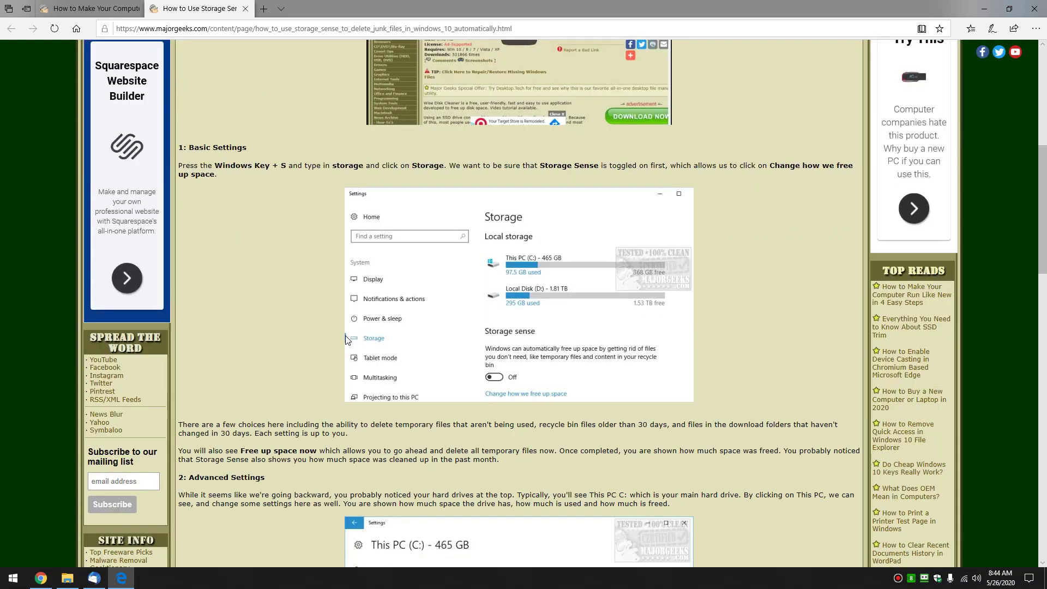
{"action": "scroll", "coordinate": [345, 339], "scroll_direction": "down", "scroll_amount": 10}
{"action": "scroll", "coordinate": [345, 335], "scroll_direction": "down", "scroll_amount": 10}
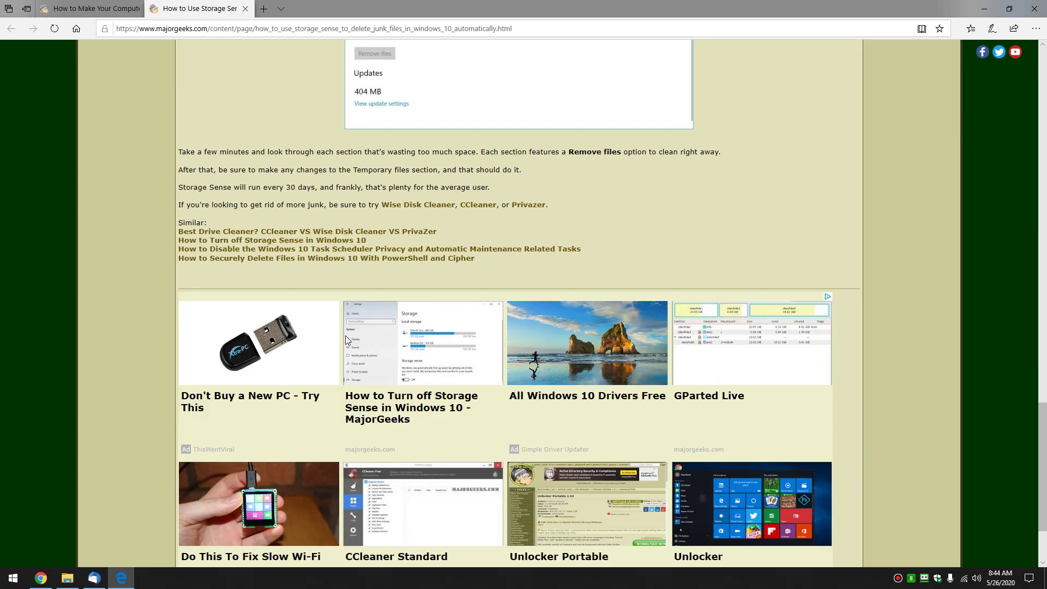
{"action": "scroll", "coordinate": [345, 335], "scroll_direction": "up", "scroll_amount": 20}
{"action": "scroll", "coordinate": [345, 334], "scroll_direction": "down", "scroll_amount": 14}
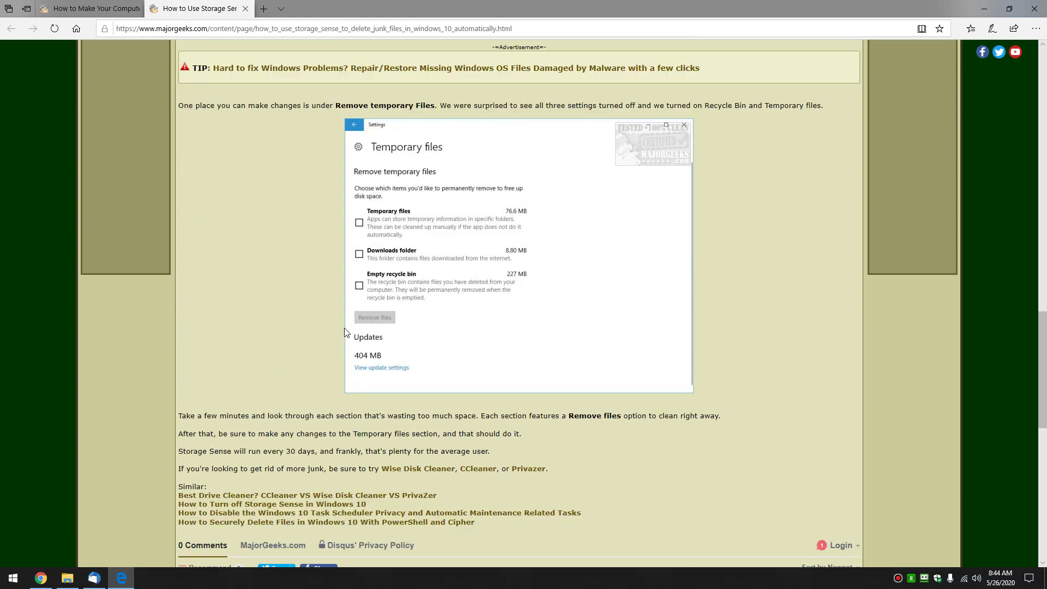
{"action": "scroll", "coordinate": [345, 331], "scroll_direction": "up", "scroll_amount": 20}
{"action": "key", "text": "ctrl+w"}
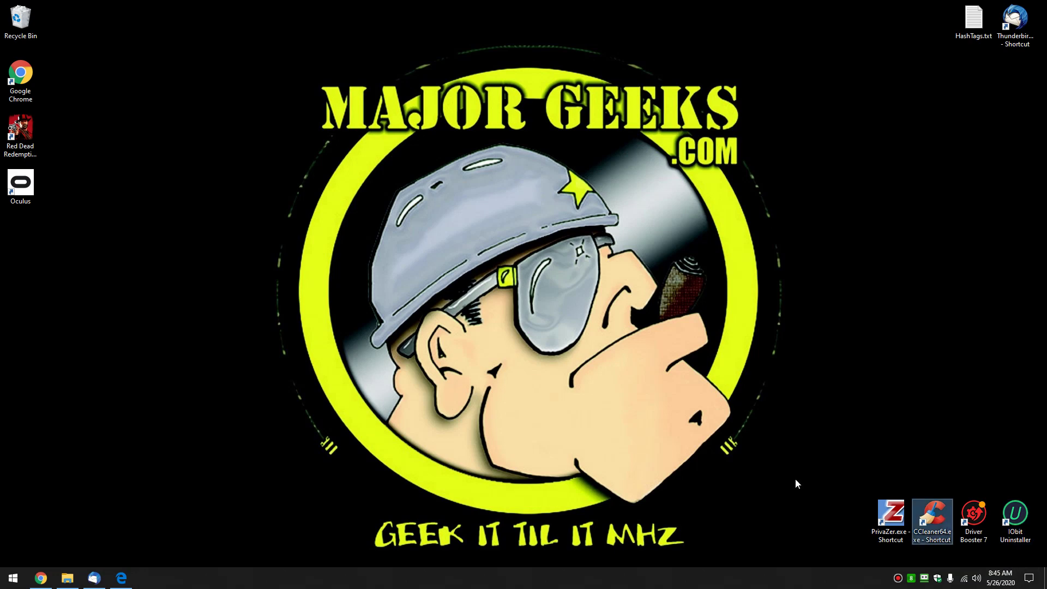
Step: Launch CCleaner, review Custom Clean's Windows and Applications items, and run the cleaner
{"action": "double_click", "coordinate": [933, 515]}
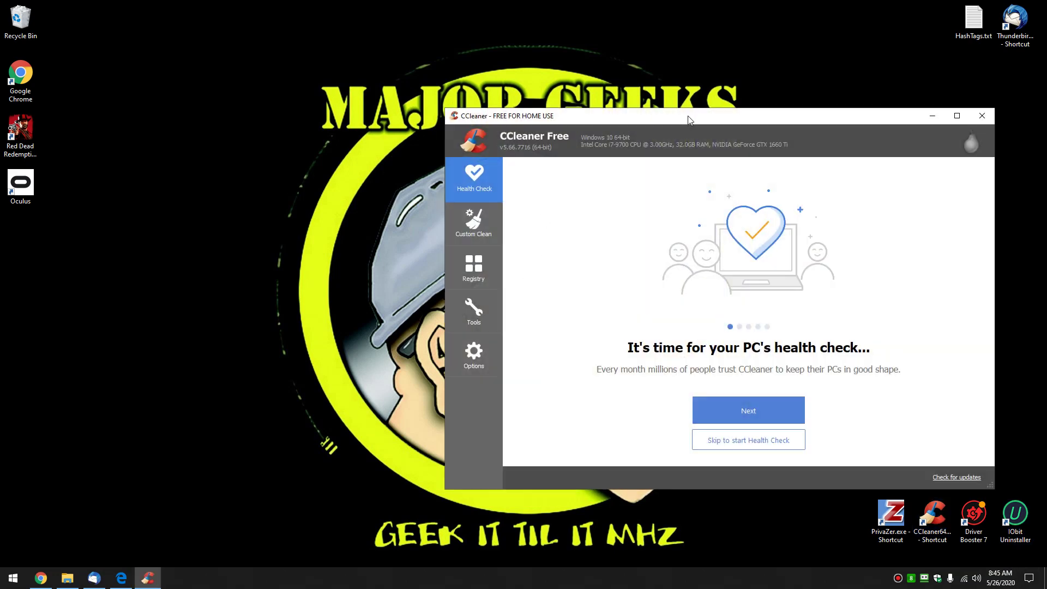
{"action": "left_click_drag", "start_coordinate": [670, 118], "coordinate": [528, 106]}
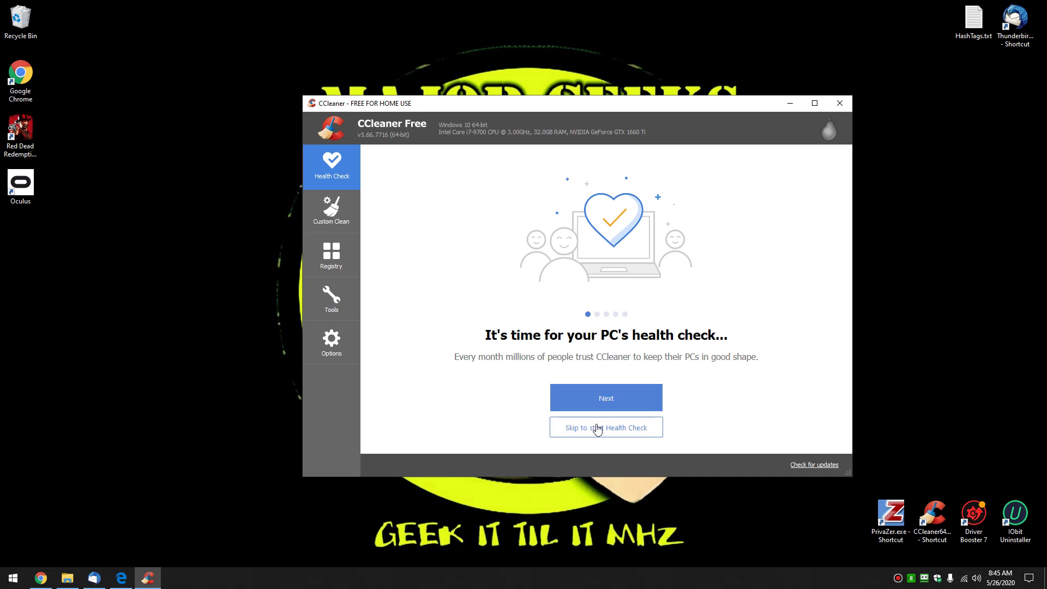
{"action": "left_click", "coordinate": [337, 206]}
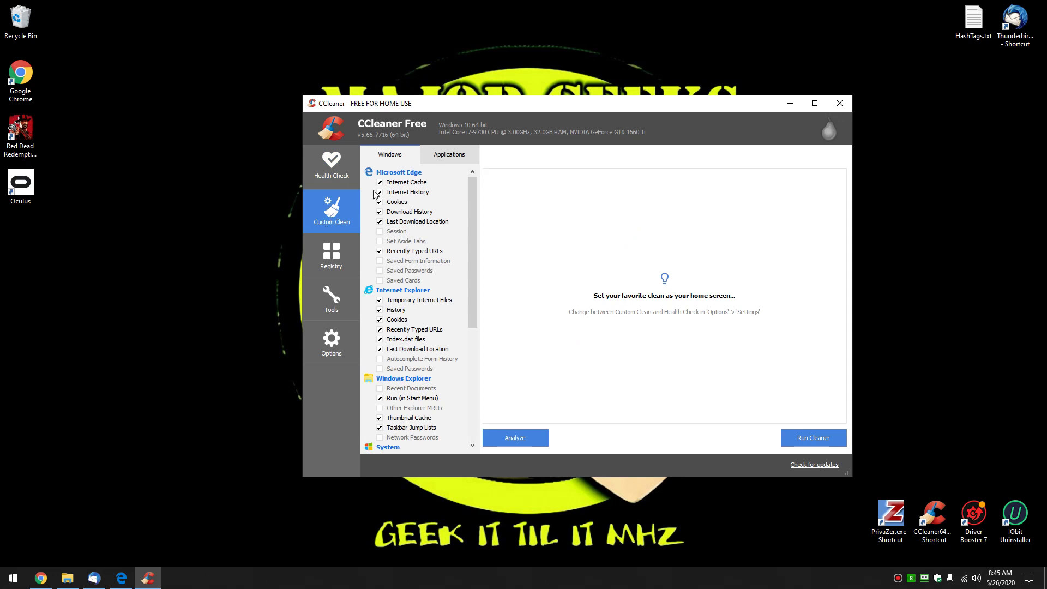
{"action": "left_click", "coordinate": [424, 156]}
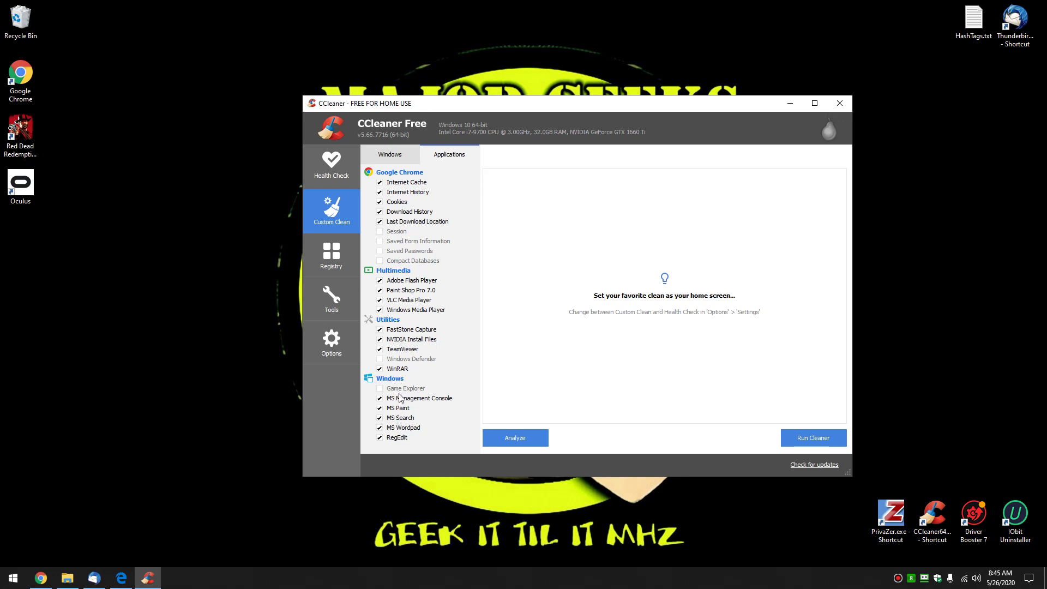
{"action": "left_click", "coordinate": [386, 159]}
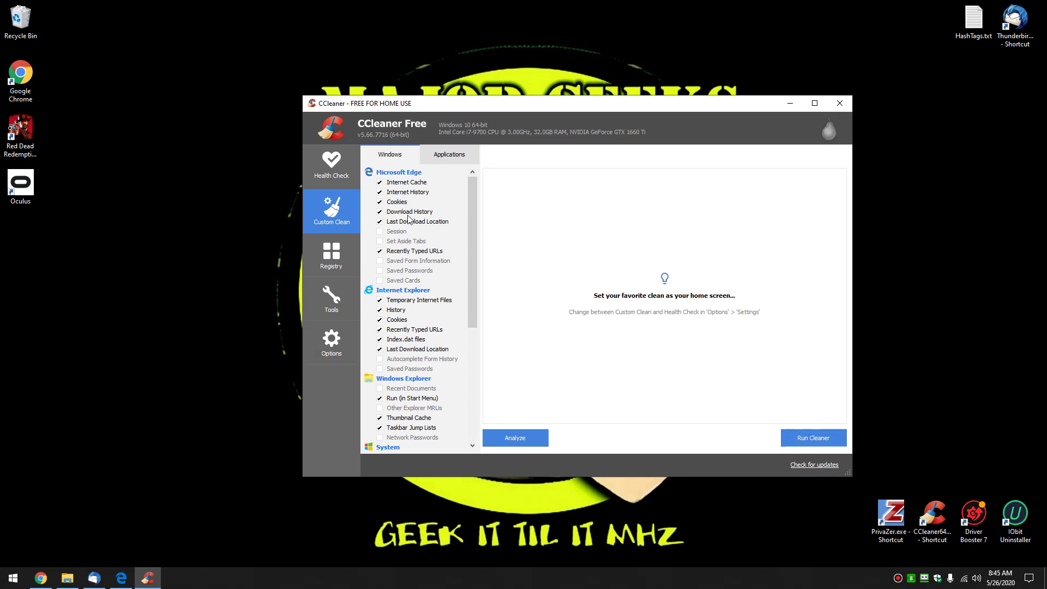
{"action": "left_click_drag", "start_coordinate": [473, 268], "coordinate": [476, 240]}
{"action": "left_click", "coordinate": [812, 431]}
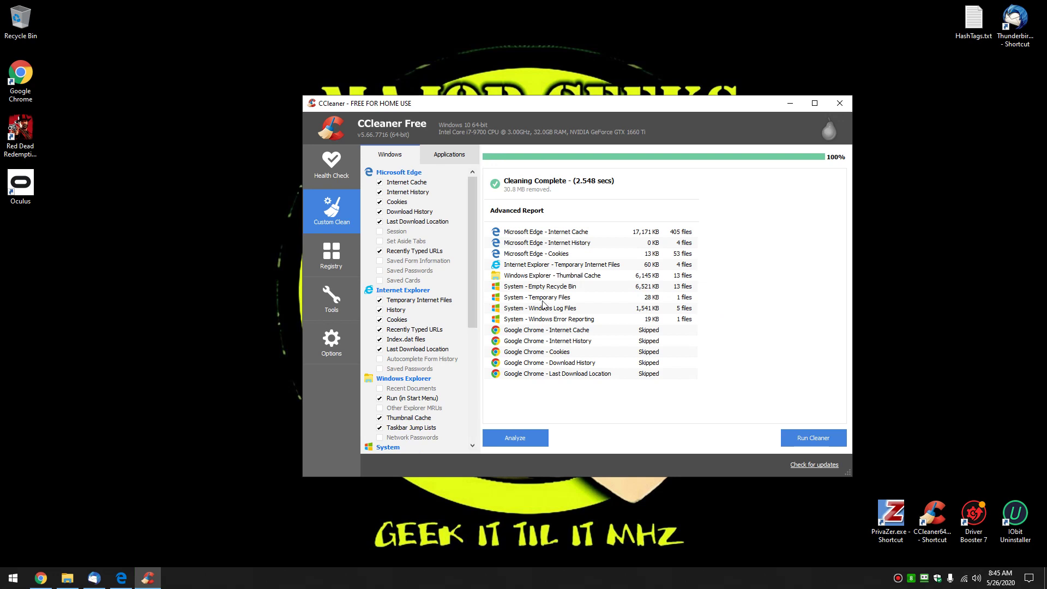
Step: Recheck the Applications and Windows items and run a second cleaning pass
{"action": "left_click", "coordinate": [441, 160]}
{"action": "left_click", "coordinate": [404, 160]}
{"action": "left_click", "coordinate": [821, 437]}
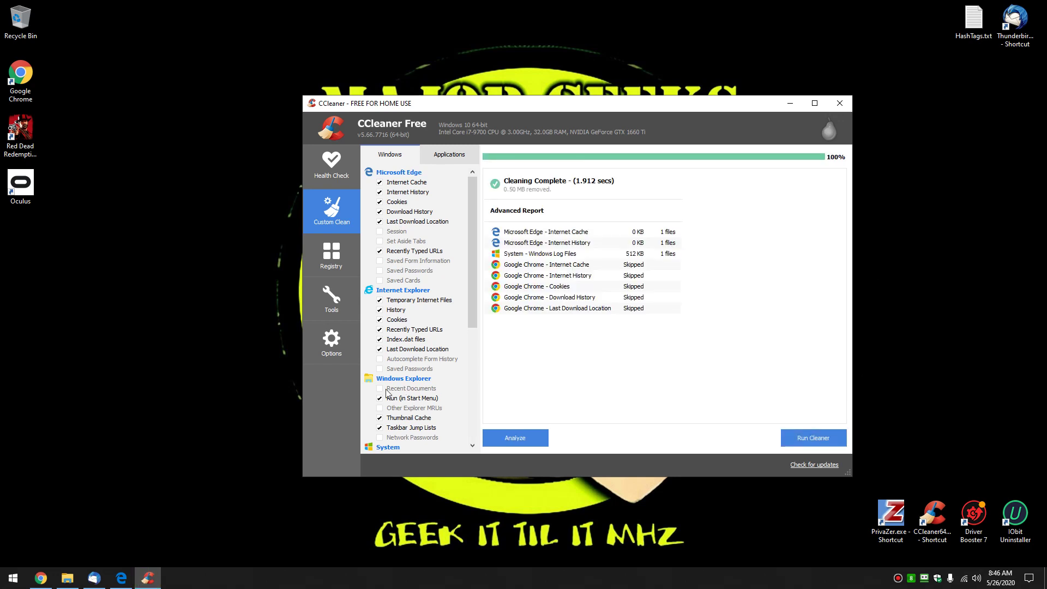
Step: Scroll the MajorGeeks guide to '3: Disable Startup Apps', then go back to CCleaner
{"action": "left_click", "coordinate": [121, 578]}
{"action": "scroll", "coordinate": [303, 355], "scroll_direction": "down", "scroll_amount": 10}
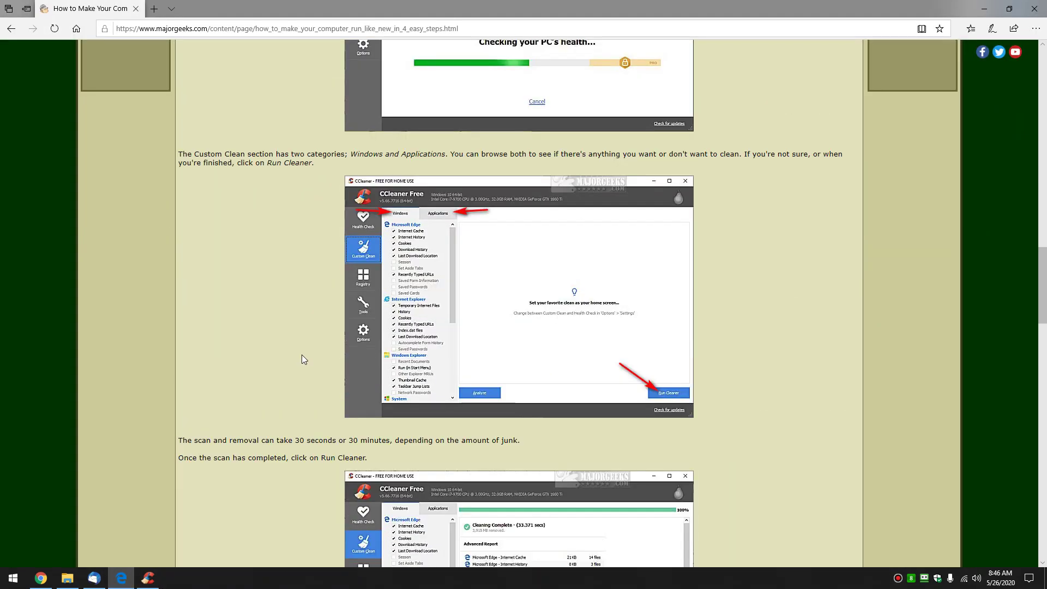
{"action": "scroll", "coordinate": [303, 359], "scroll_direction": "down", "scroll_amount": 7}
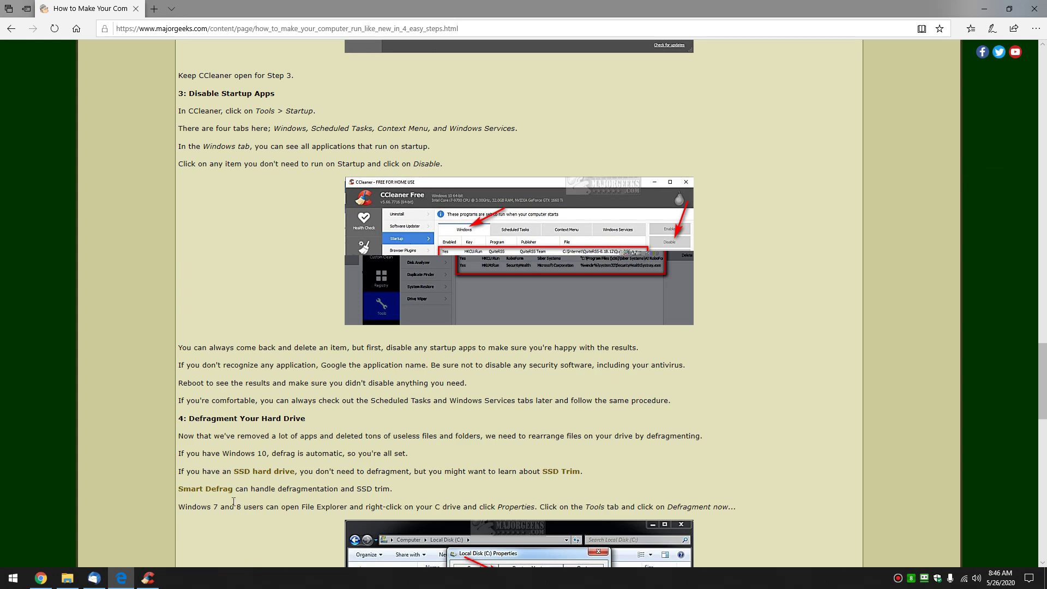
{"action": "left_click", "coordinate": [148, 578]}
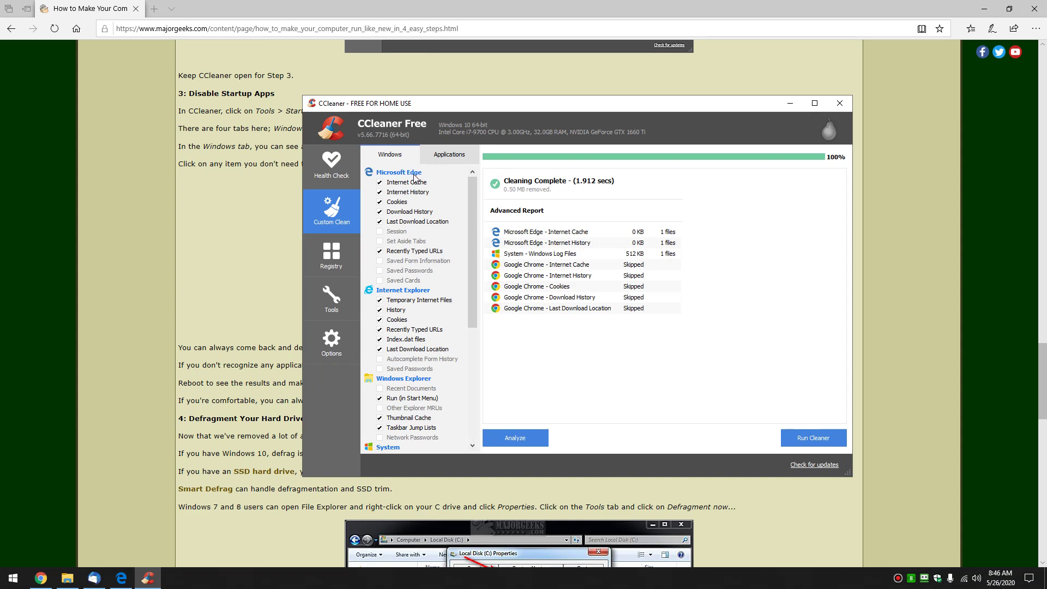
Step: Open CCleaner's Tools > Startup list and select the QuiteRSS entry
{"action": "left_click", "coordinate": [333, 306]}
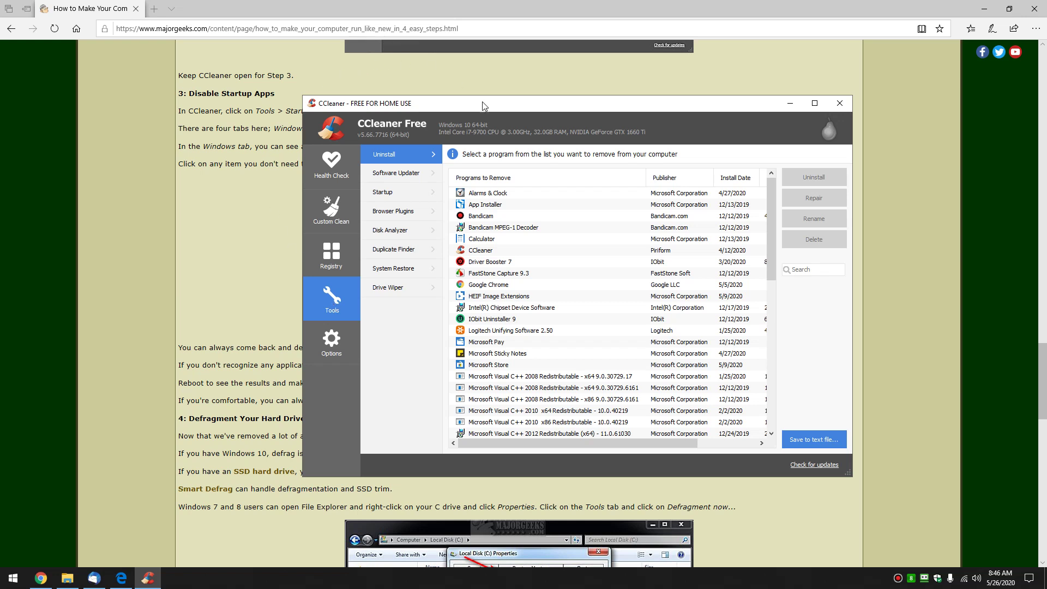
{"action": "left_click", "coordinate": [385, 193]}
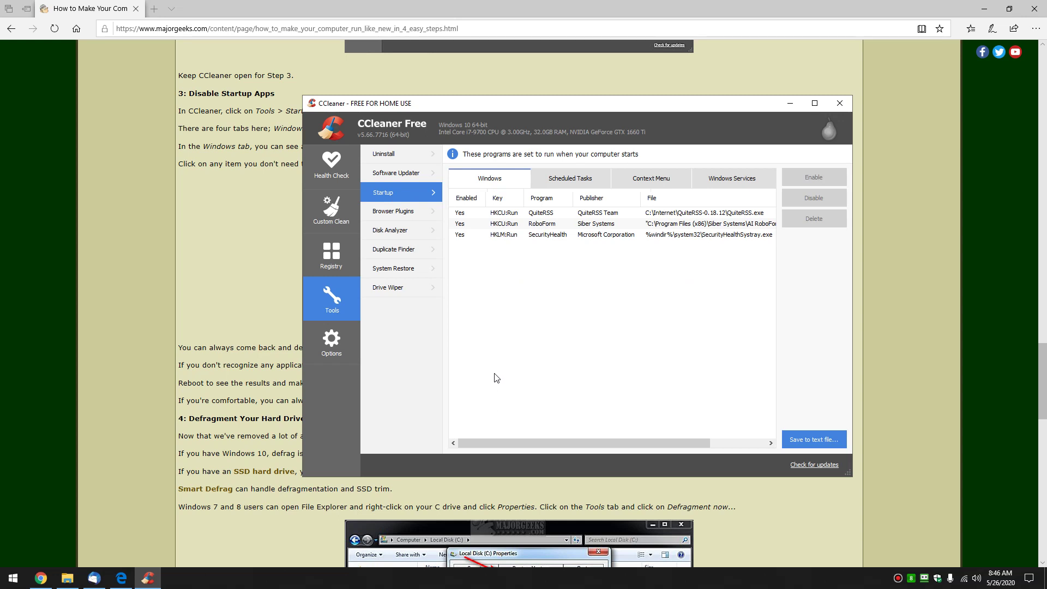
{"action": "left_click", "coordinate": [555, 216]}
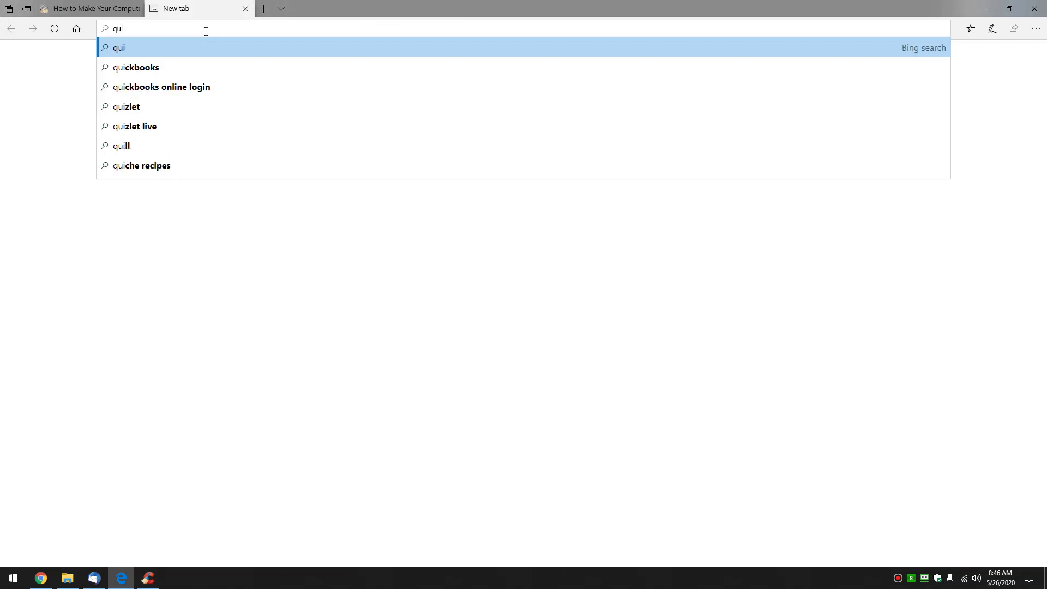
Step: Search Bing for 'quite.rss' and read the QuiteRSS results, glancing back at CCleaner's startup list
{"action": "type", "text": ".rss"}
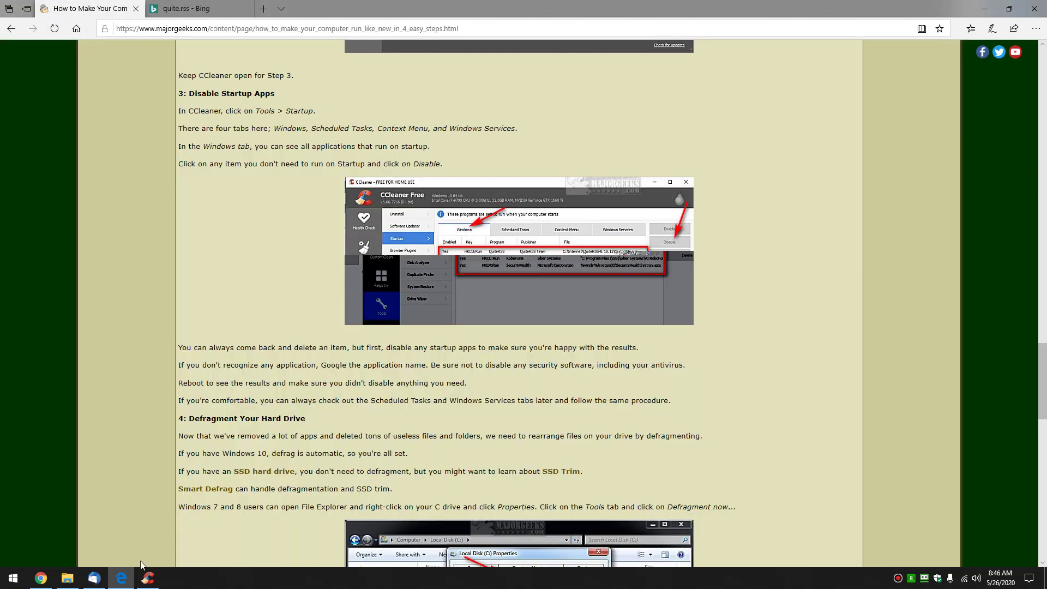
{"action": "left_click", "coordinate": [148, 578]}
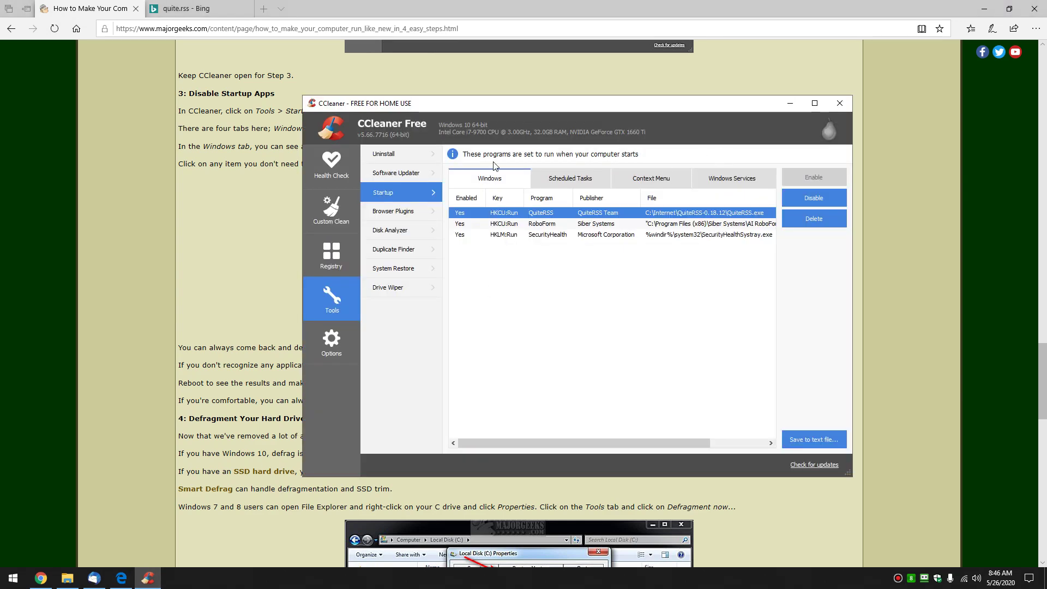
{"action": "left_click", "coordinate": [212, 8]}
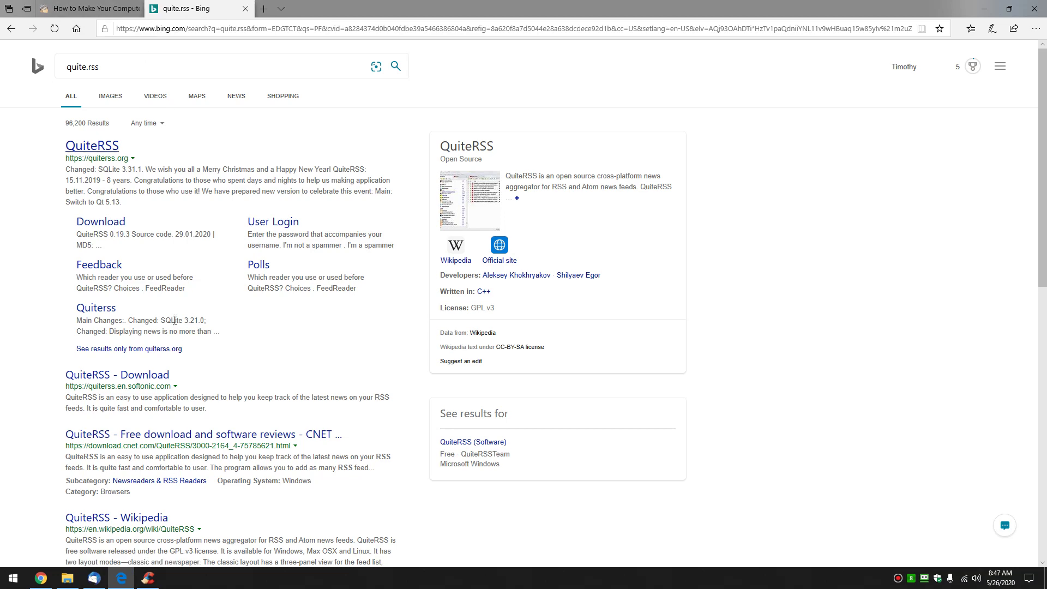
{"action": "scroll", "coordinate": [182, 192], "scroll_direction": "down", "scroll_amount": 5}
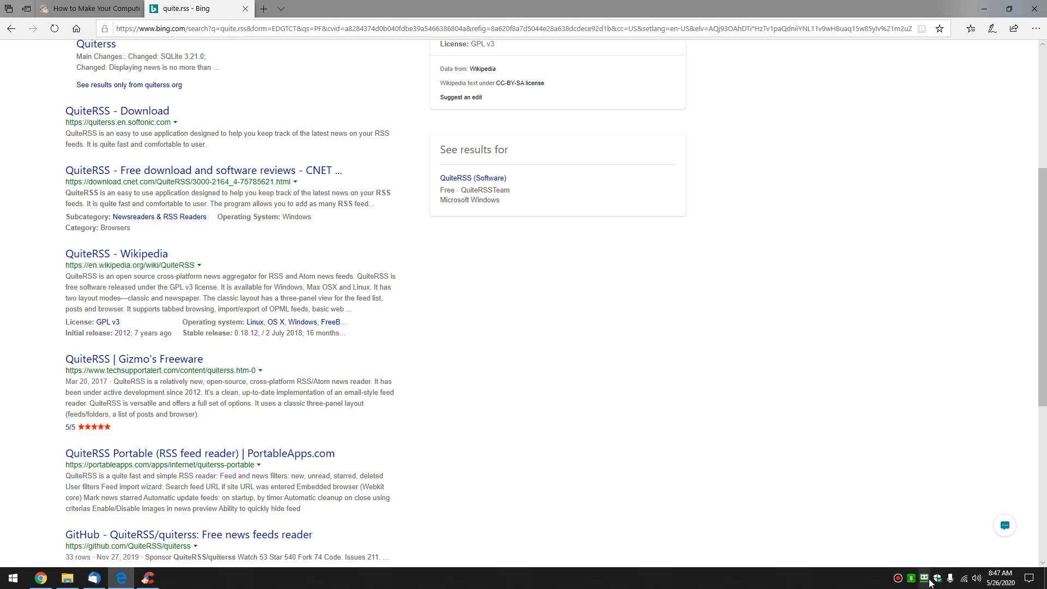
Step: Close the Bing tab, disable QuiteRSS at startup in CCleaner, then re-enable it
{"action": "left_click", "coordinate": [245, 9]}
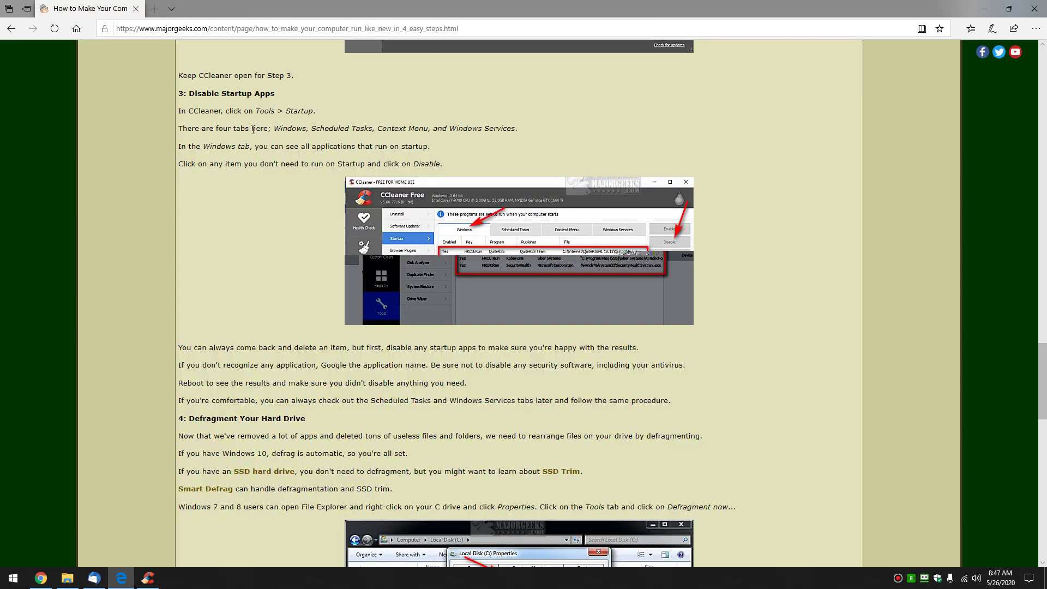
{"action": "left_click", "coordinate": [148, 578]}
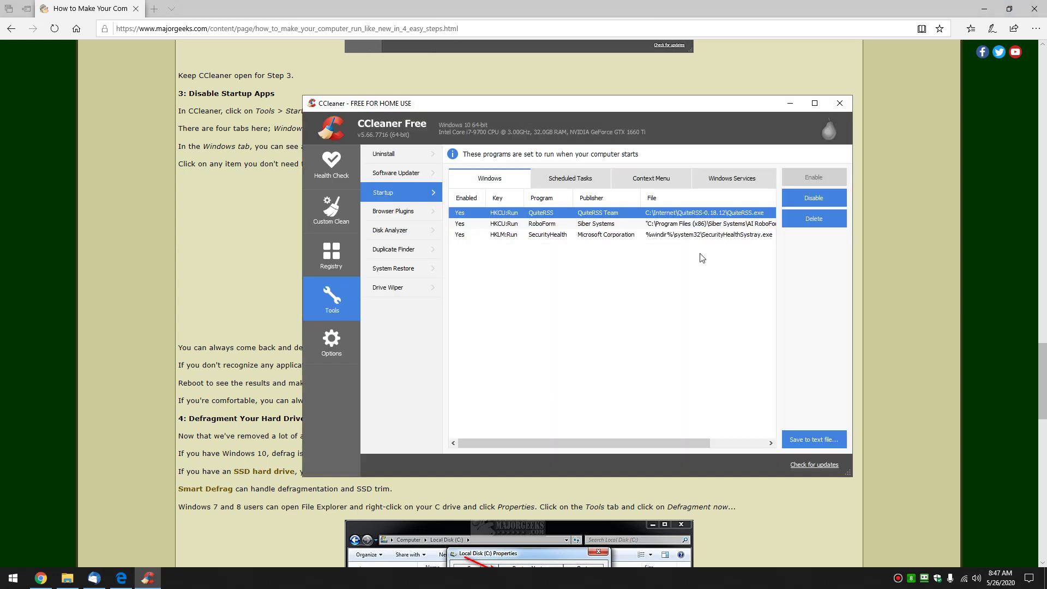
{"action": "left_click", "coordinate": [806, 200]}
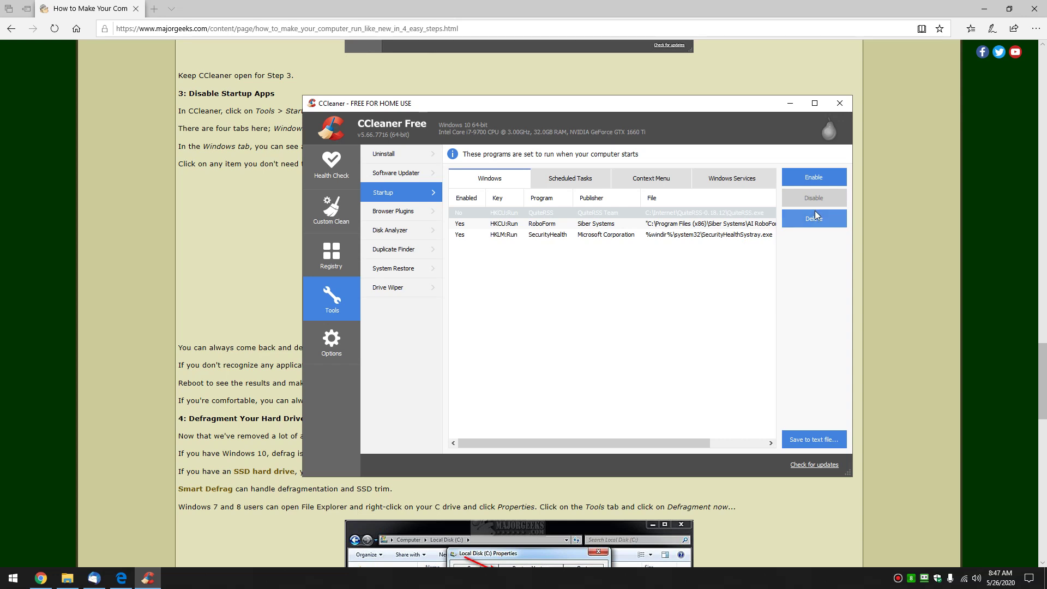
{"action": "left_click", "coordinate": [824, 181]}
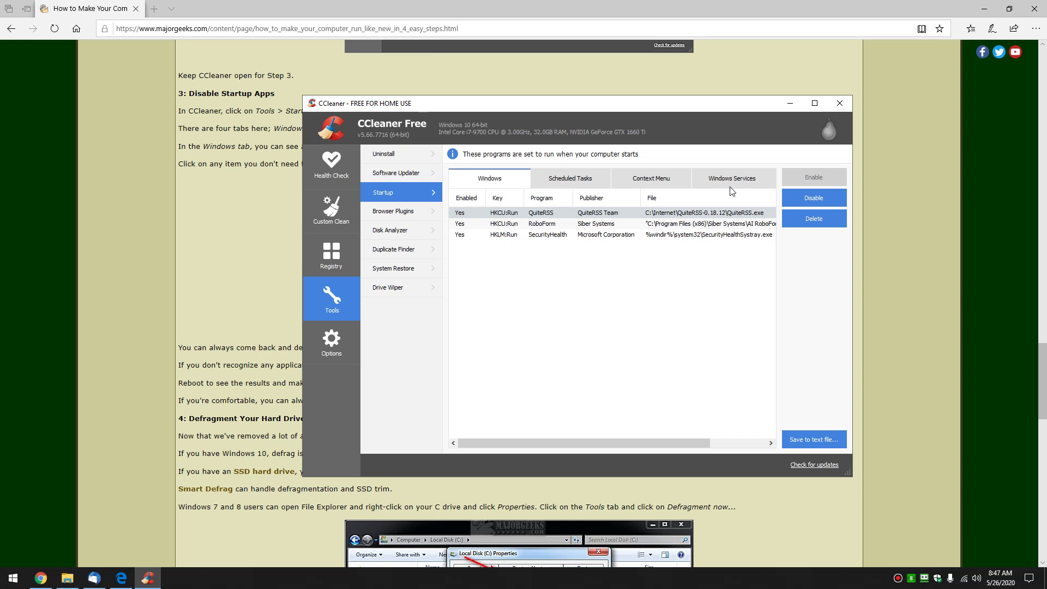
Step: Review CCleaner's startup scheduled tasks, Windows startup programs, context-menu entries and Windows services, ending on the Windows list
{"action": "left_click", "coordinate": [577, 182]}
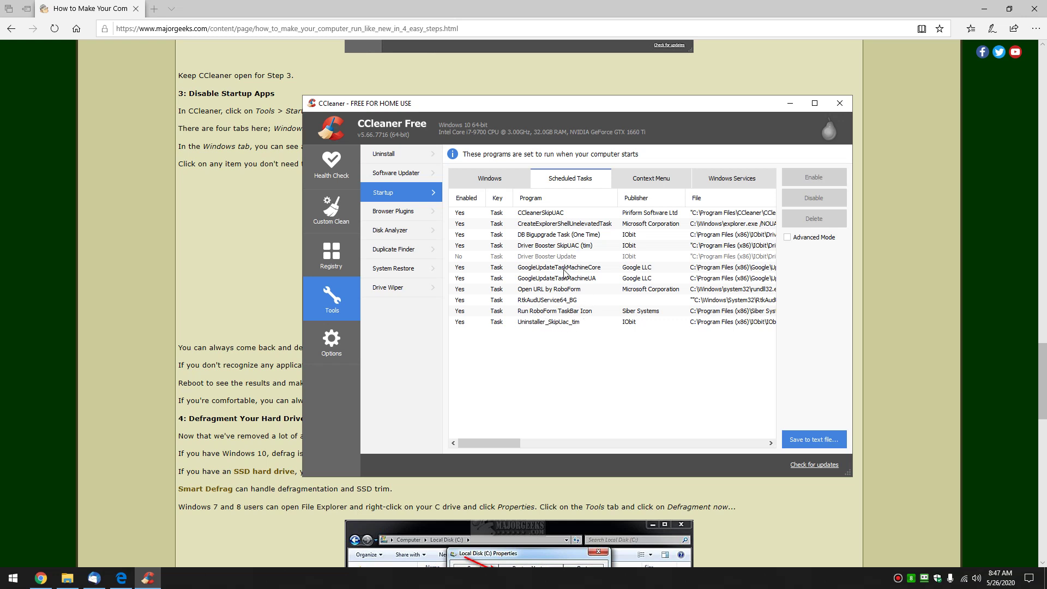
{"action": "left_click", "coordinate": [685, 224]}
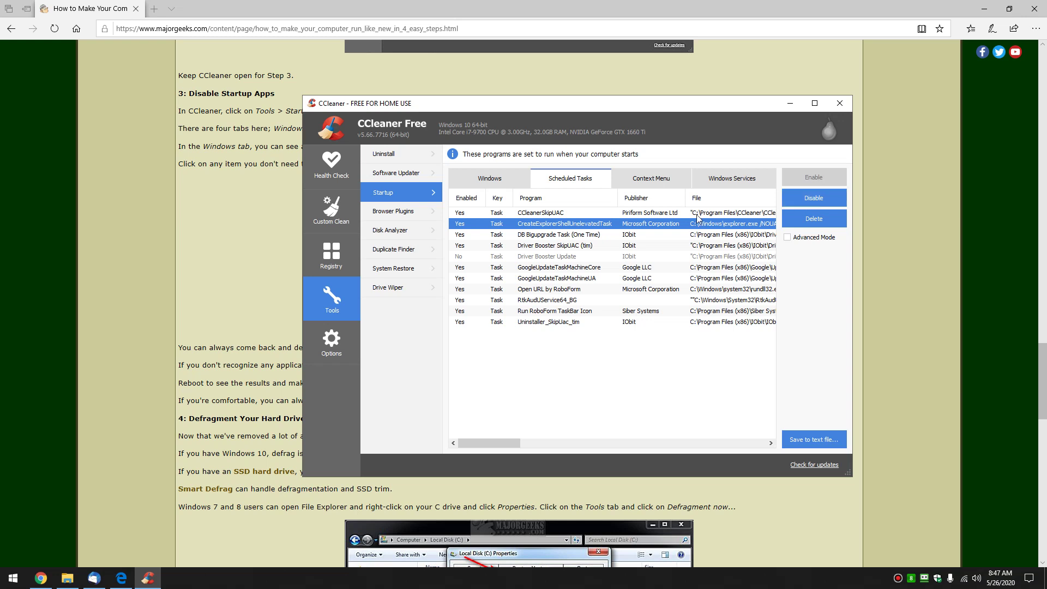
{"action": "left_click", "coordinate": [498, 184]}
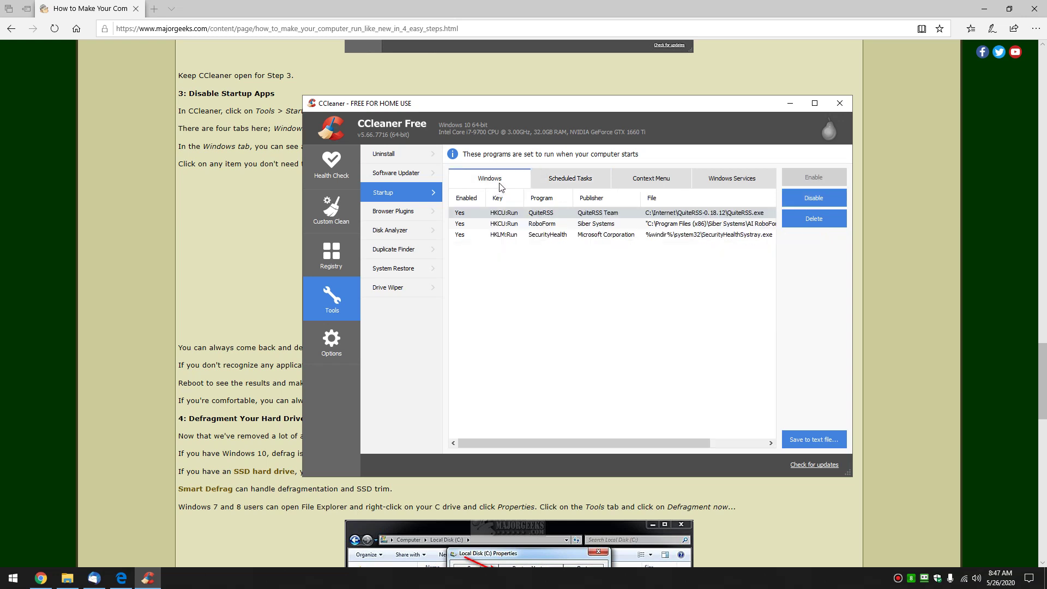
{"action": "left_click", "coordinate": [665, 187]}
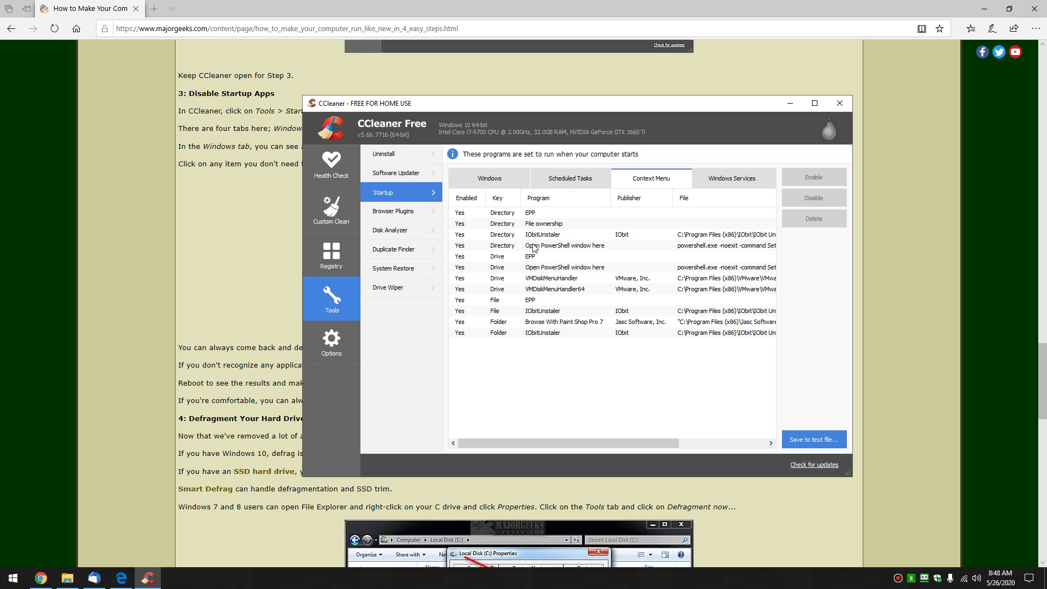
{"action": "left_click", "coordinate": [733, 183]}
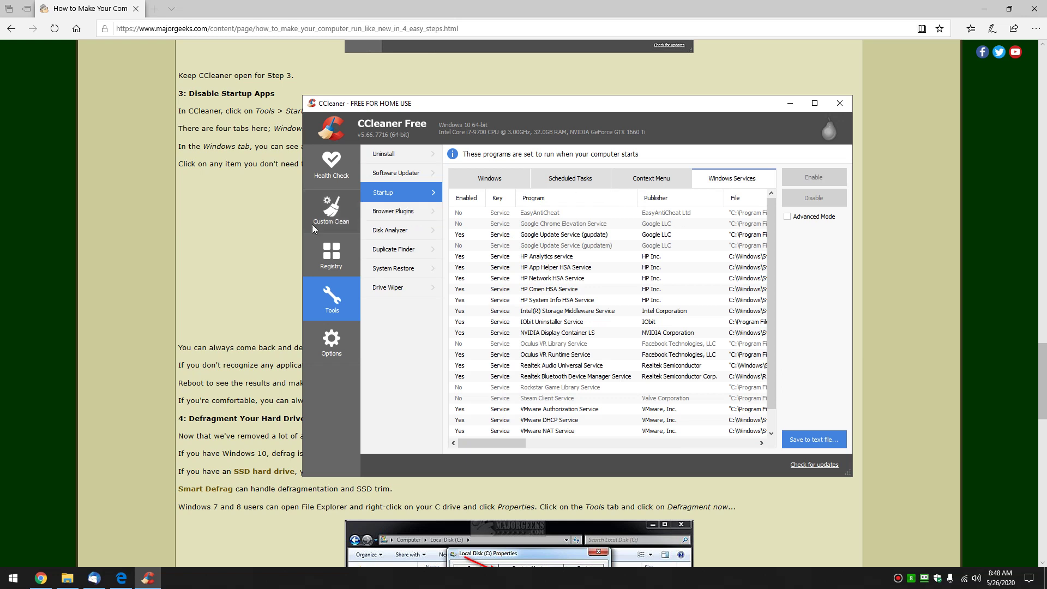
{"action": "left_click", "coordinate": [481, 183]}
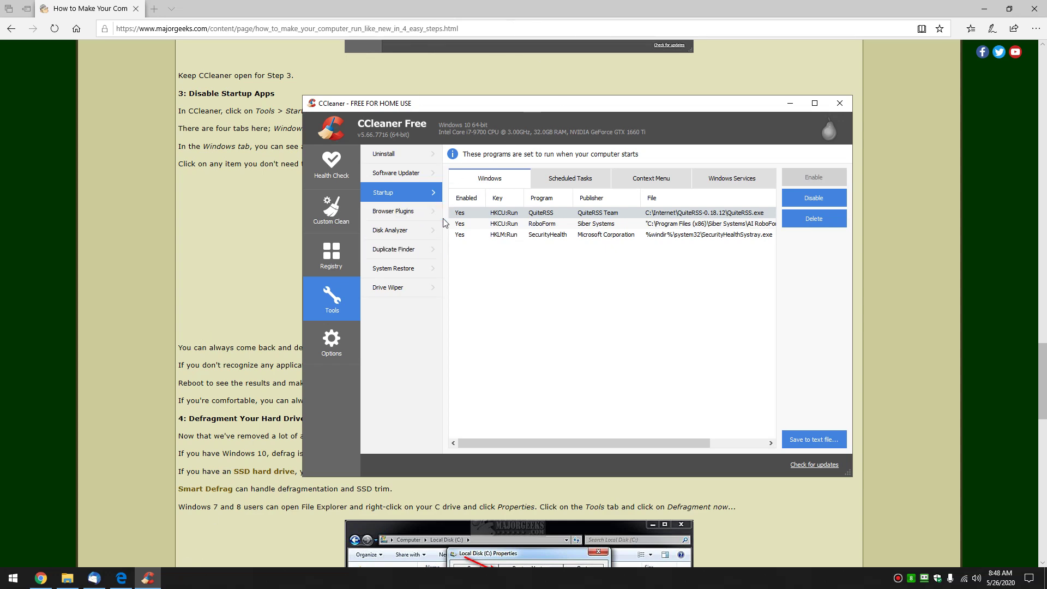
Step: Close CCleaner and scroll the guide down to '4: Defragment Your Hard Drive'
{"action": "left_click", "coordinate": [838, 102]}
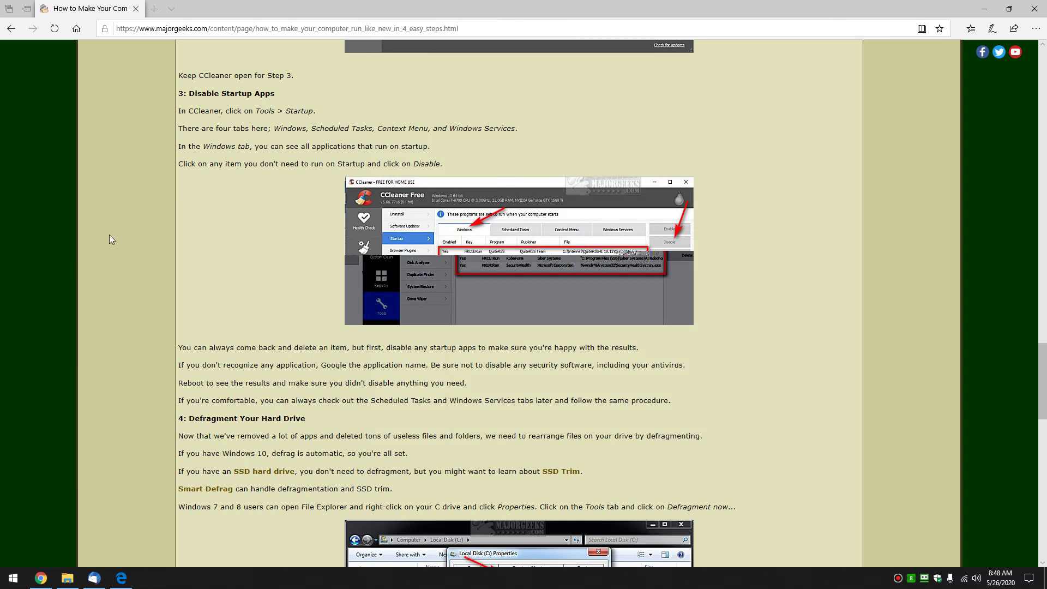
{"action": "scroll", "coordinate": [228, 282], "scroll_direction": "down", "scroll_amount": 5}
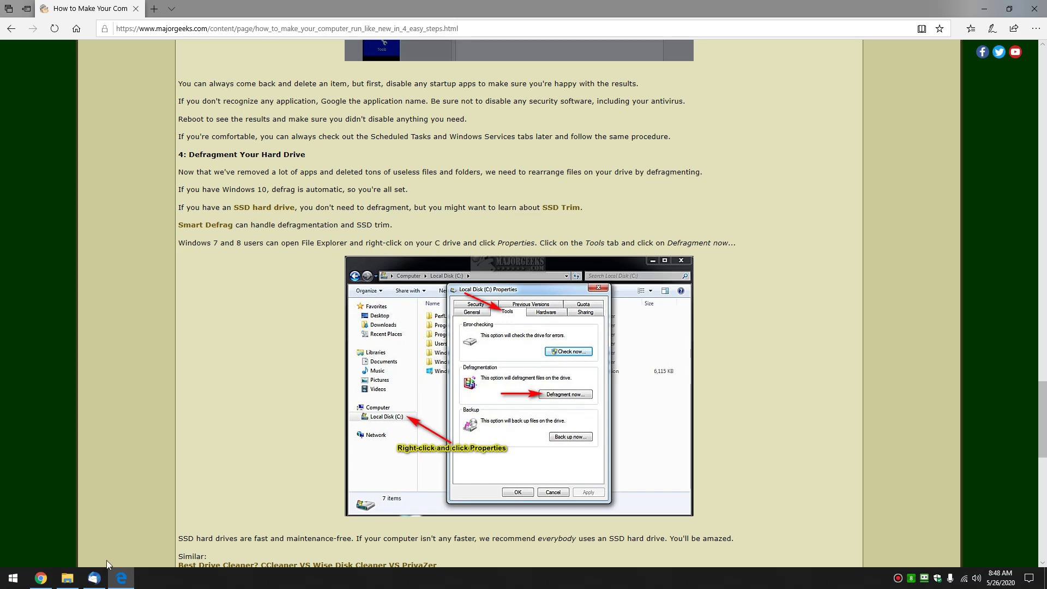
Step: Open Local Disk (C:) Properties from File Explorer, move it up, and show its Tools tab
{"action": "left_click", "coordinate": [66, 580]}
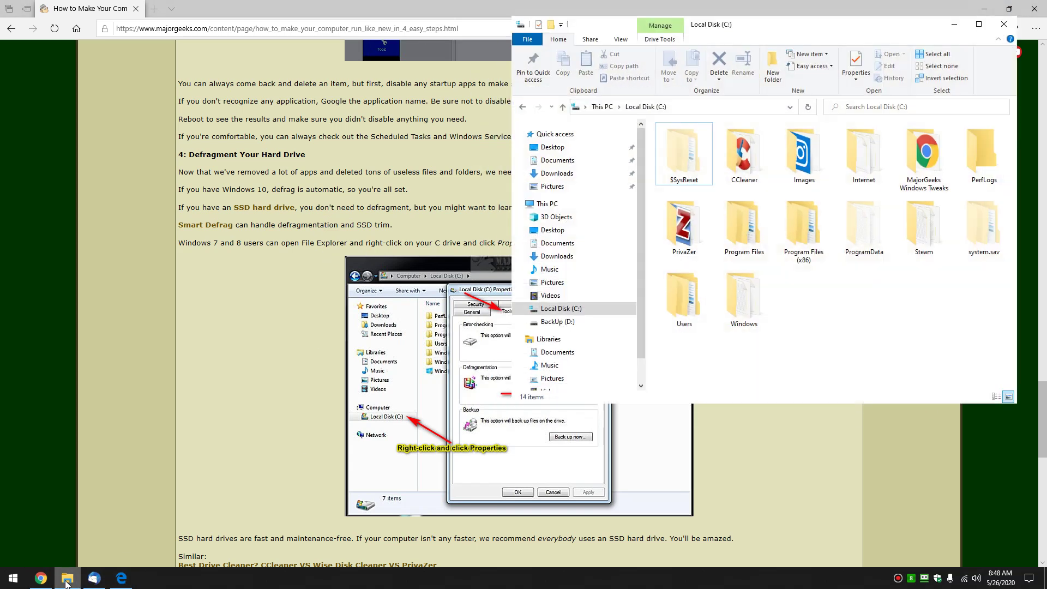
{"action": "right_click", "coordinate": [571, 310]}
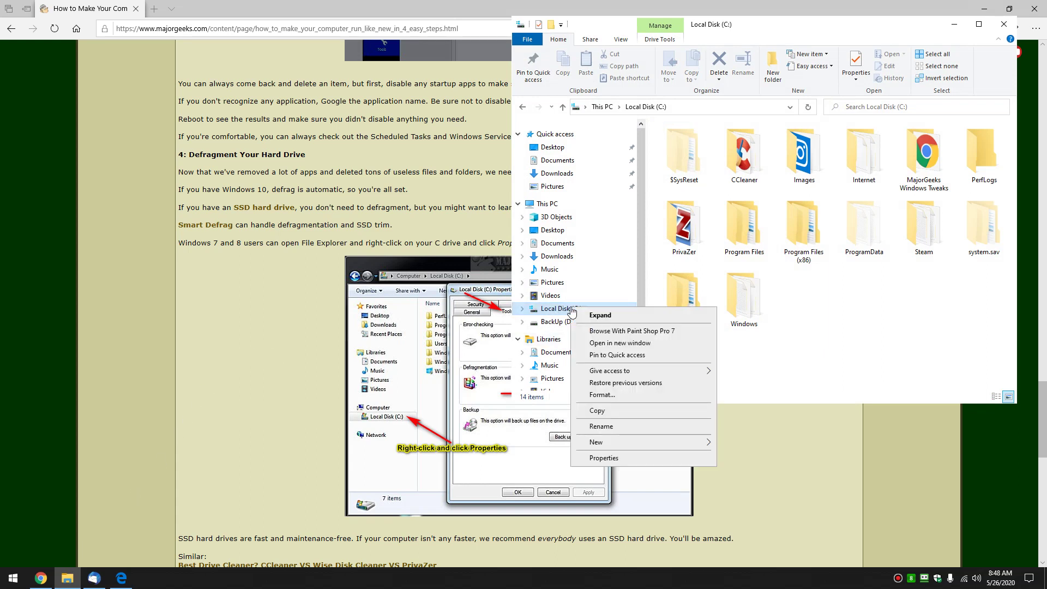
{"action": "left_click", "coordinate": [653, 463]}
{"action": "left_click_drag", "start_coordinate": [729, 301], "coordinate": [704, 56]}
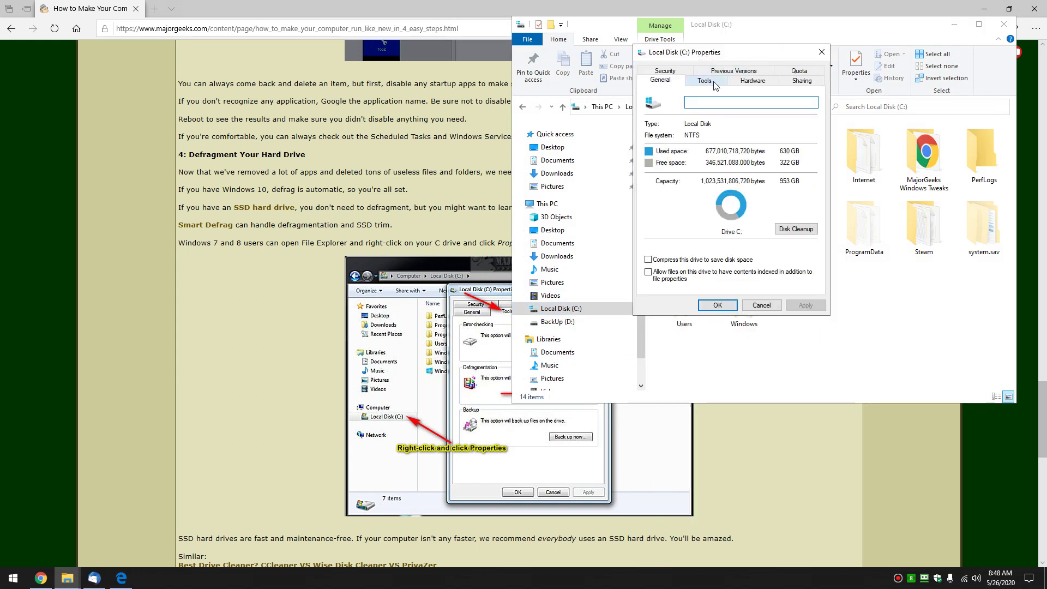
{"action": "left_click", "coordinate": [712, 82]}
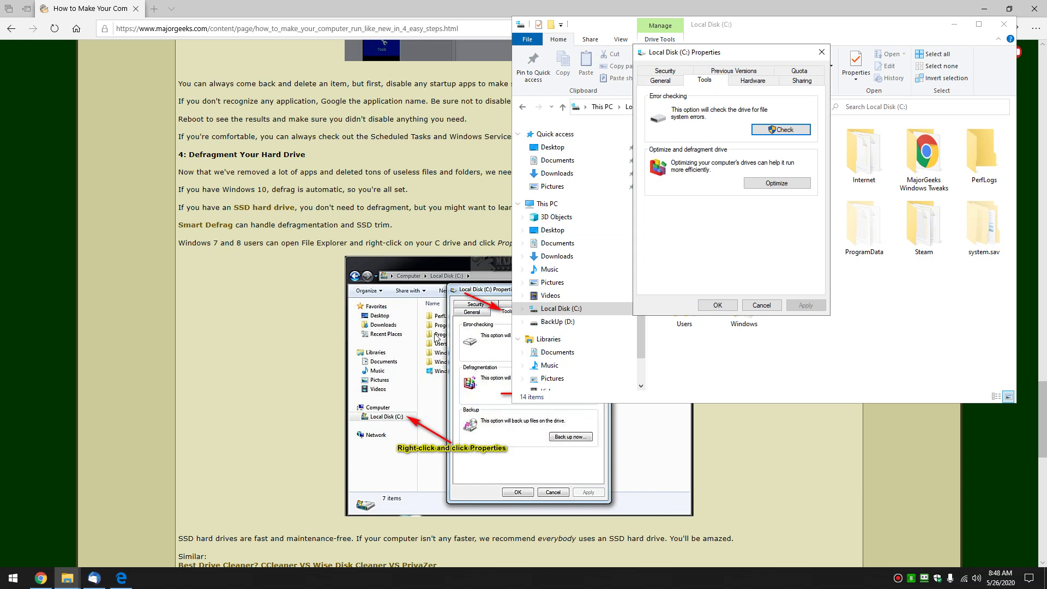
{"action": "left_click", "coordinate": [443, 411]}
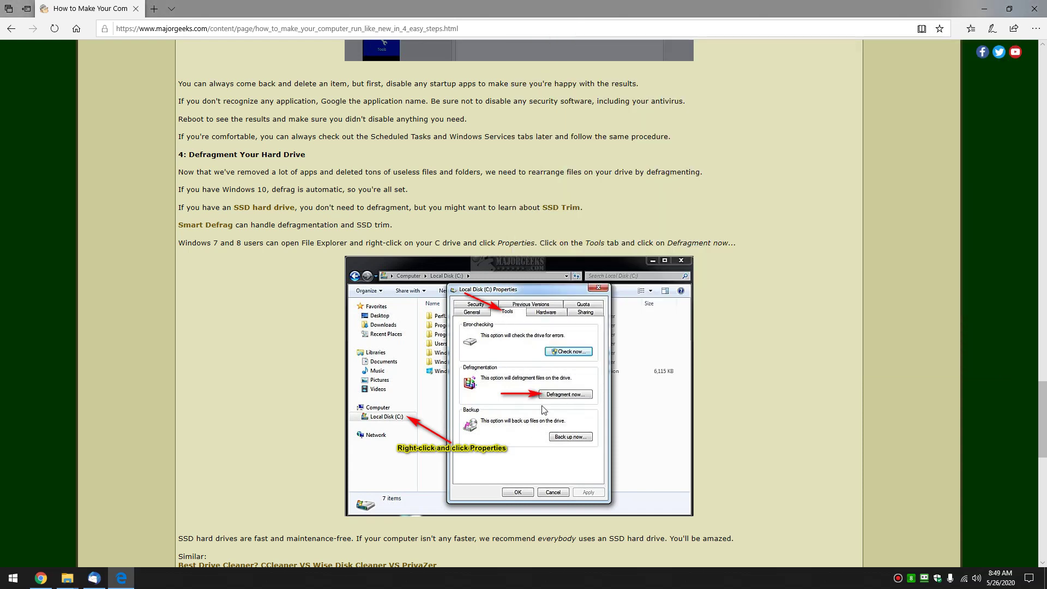
Step: Check Optimize Drives (C: needs optimization, D: 0% fragmented), then close it and the C: properties
{"action": "mouse_move", "coordinate": [67, 578]}
{"action": "left_click", "coordinate": [113, 525]}
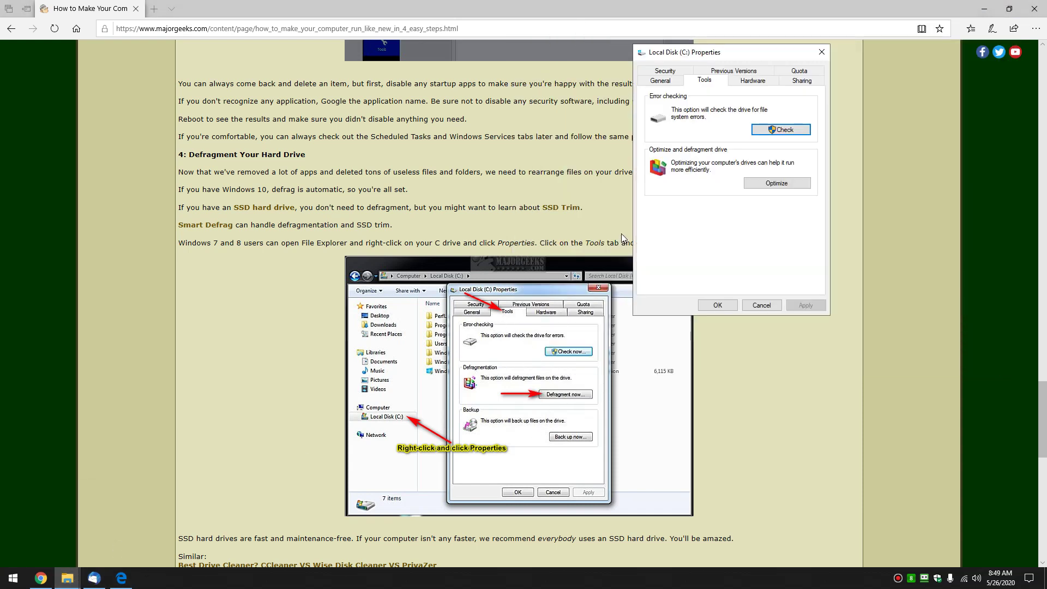
{"action": "left_click", "coordinate": [773, 184]}
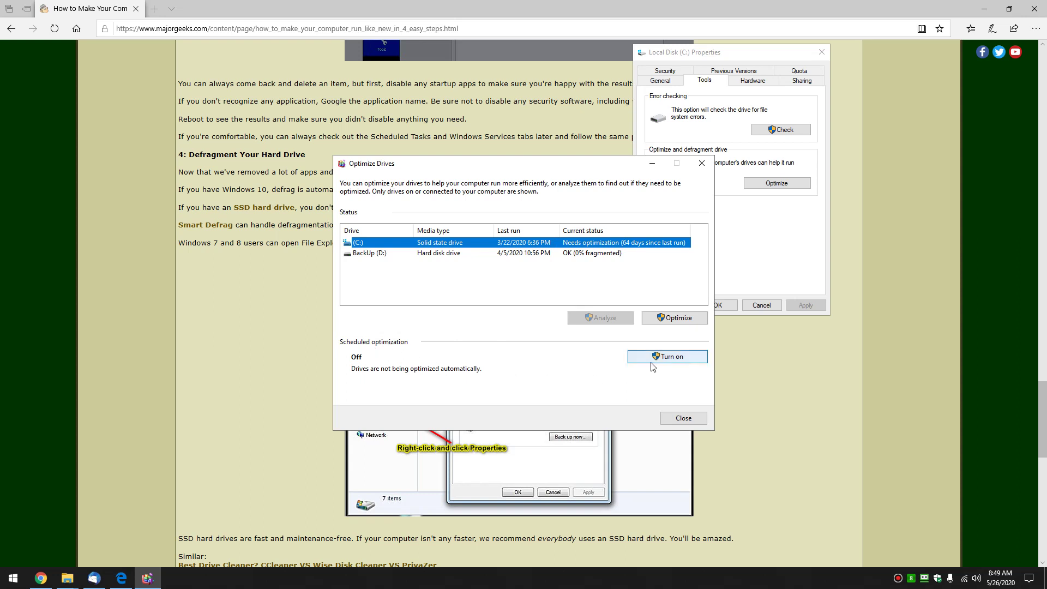
{"action": "left_click", "coordinate": [684, 419]}
{"action": "left_click", "coordinate": [822, 53]}
{"action": "scroll", "coordinate": [354, 260], "scroll_direction": "down", "scroll_amount": 2}
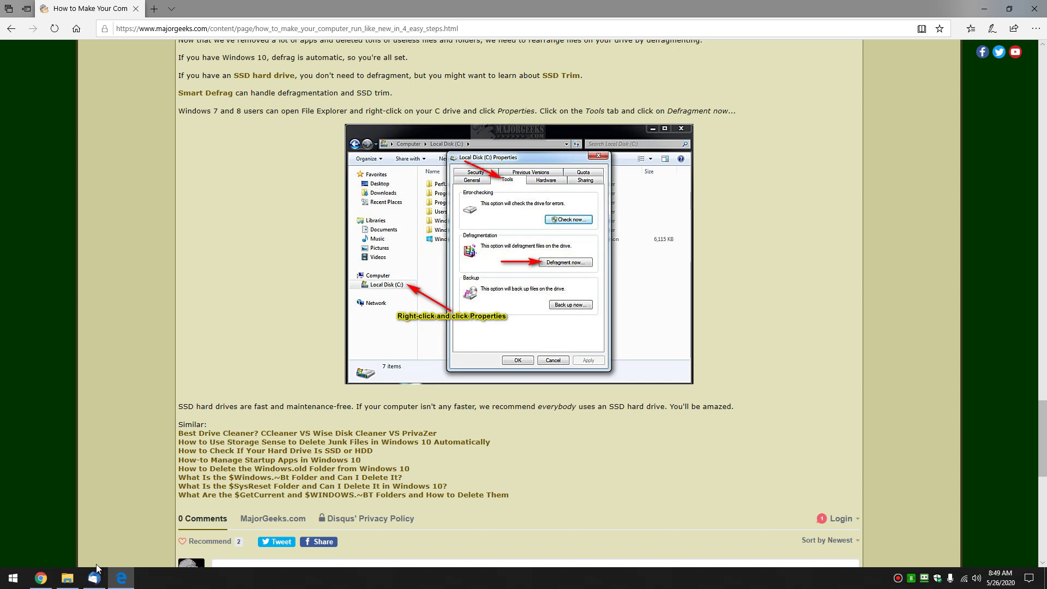
{"action": "left_click", "coordinate": [67, 578]}
{"action": "left_click", "coordinate": [954, 24]}
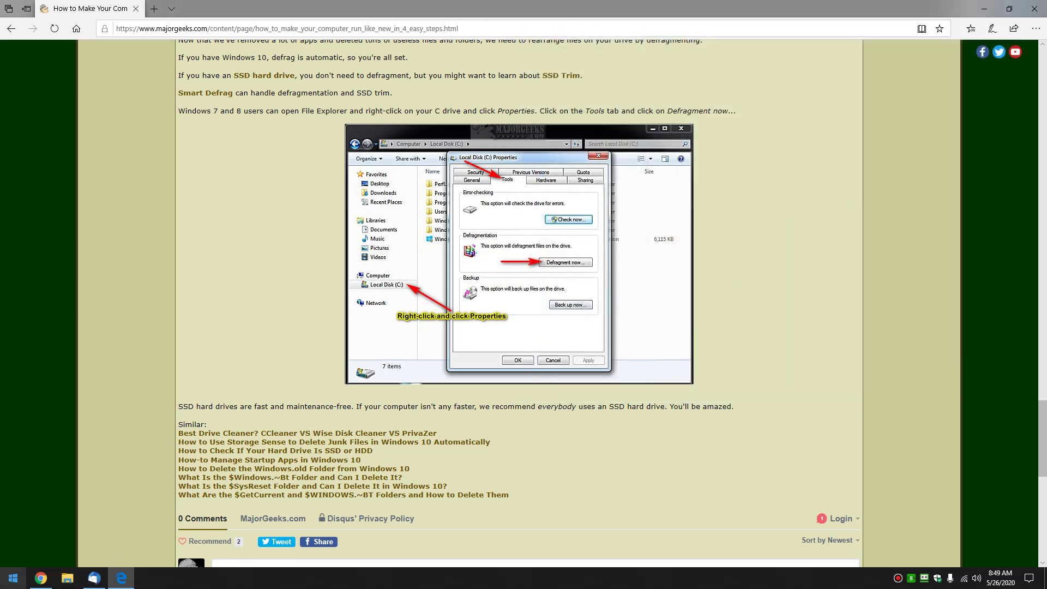
{"action": "key", "text": "super+e"}
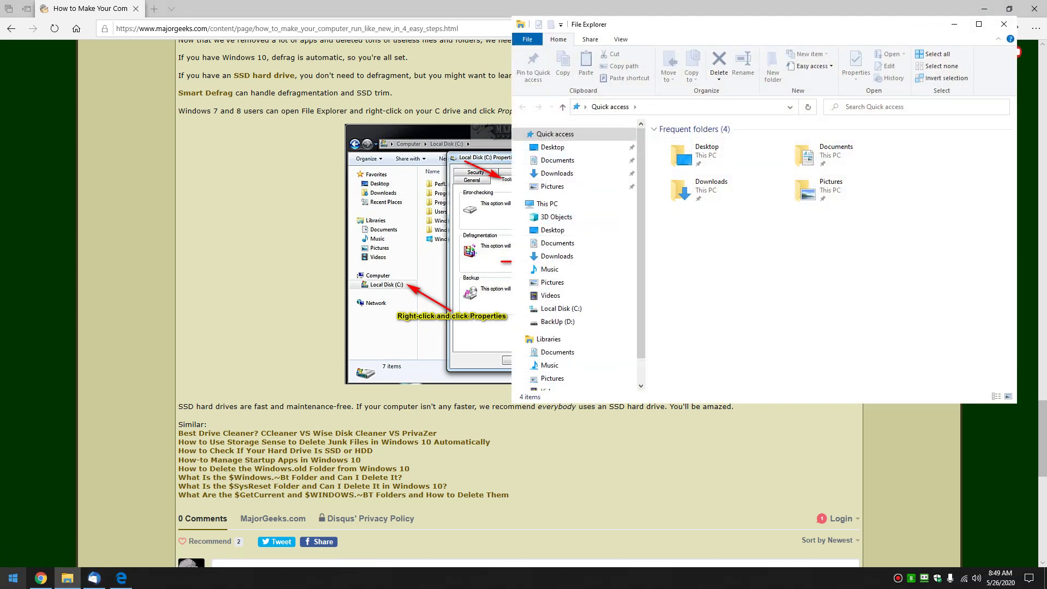
{"action": "left_click", "coordinate": [13, 578]}
{"action": "left_click", "coordinate": [212, 335]}
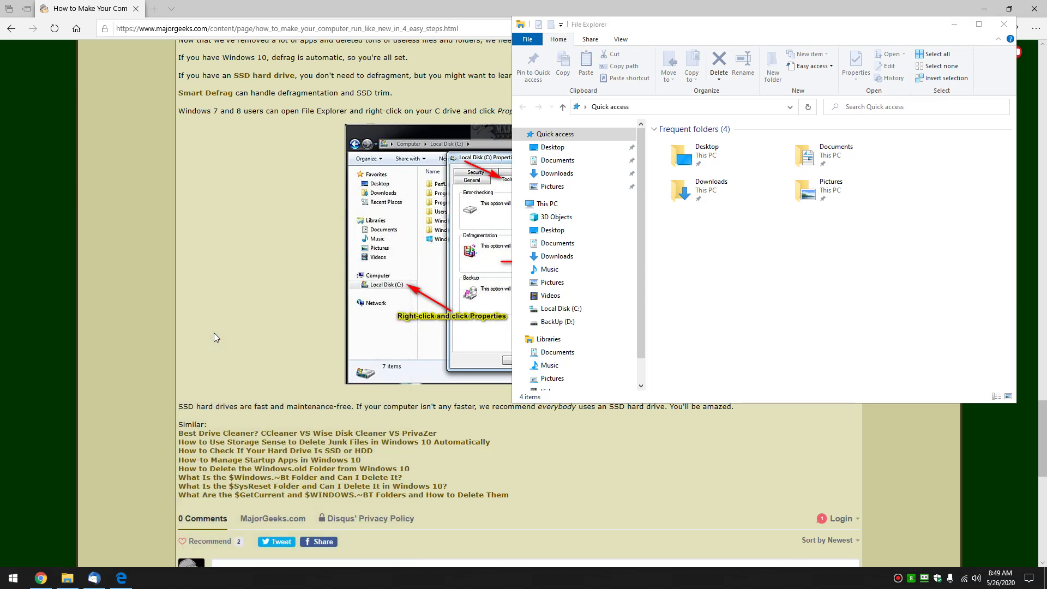
{"action": "left_click", "coordinate": [1002, 26]}
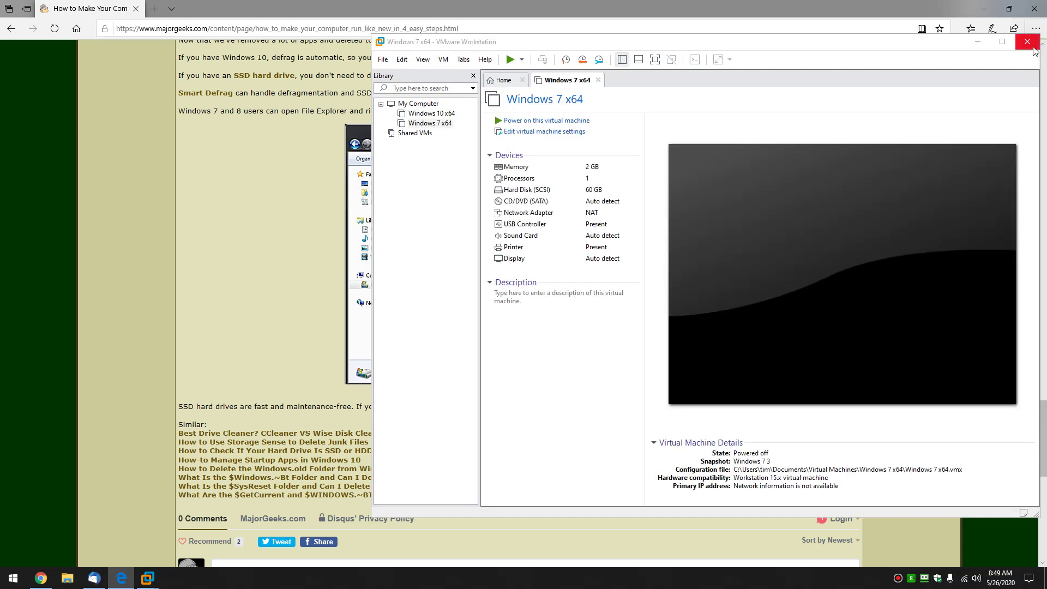
{"action": "left_click", "coordinate": [1028, 41]}
{"action": "left_click", "coordinate": [13, 578]}
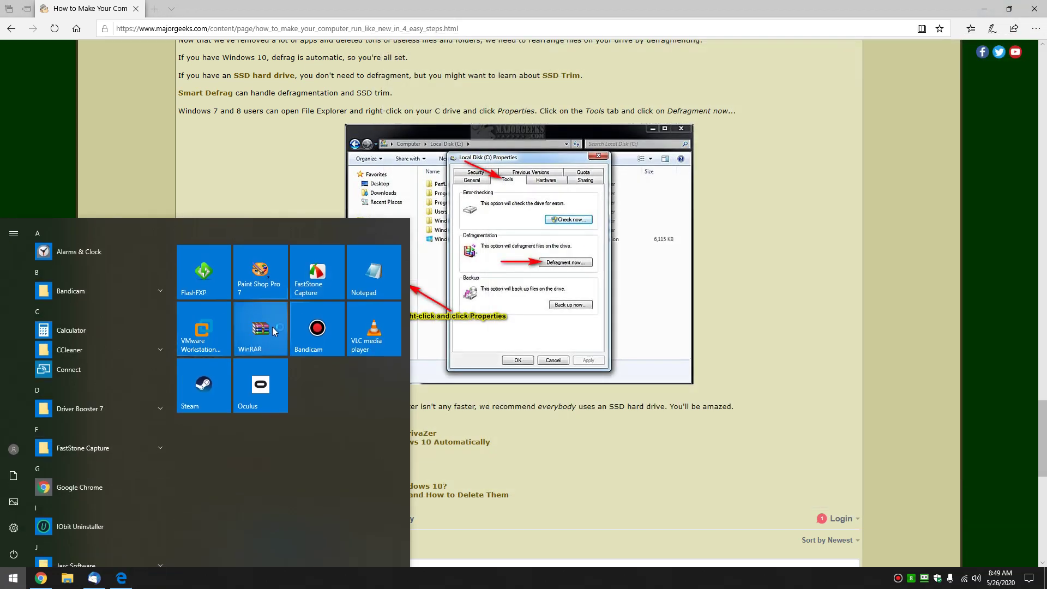
{"action": "left_click", "coordinate": [275, 340]}
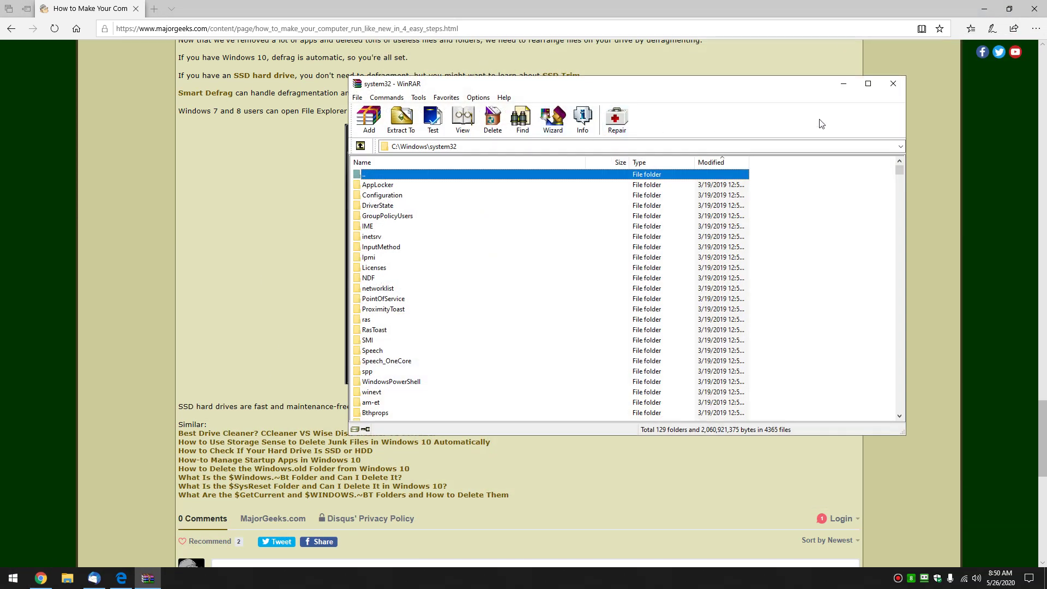
{"action": "left_click", "coordinate": [897, 87]}
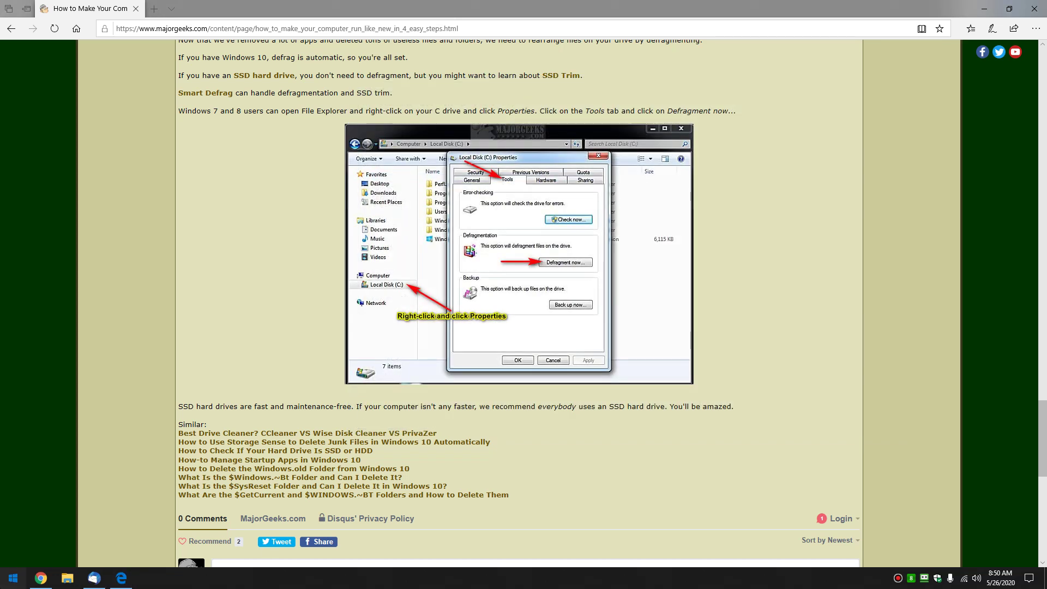
{"action": "left_click", "coordinate": [13, 578]}
{"action": "left_click", "coordinate": [354, 277]}
{"action": "left_click", "coordinate": [1045, 13]}
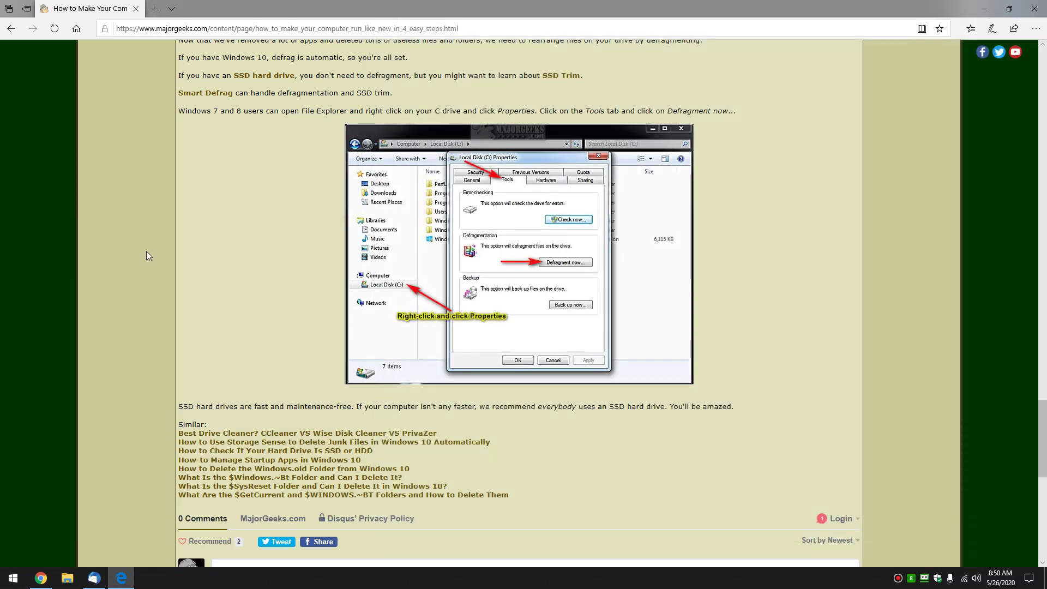
Step: Glance at the linked SSD-or-HDD article in a new tab, then close that tab
{"action": "scroll", "coordinate": [257, 250], "scroll_direction": "up", "scroll_amount": 5}
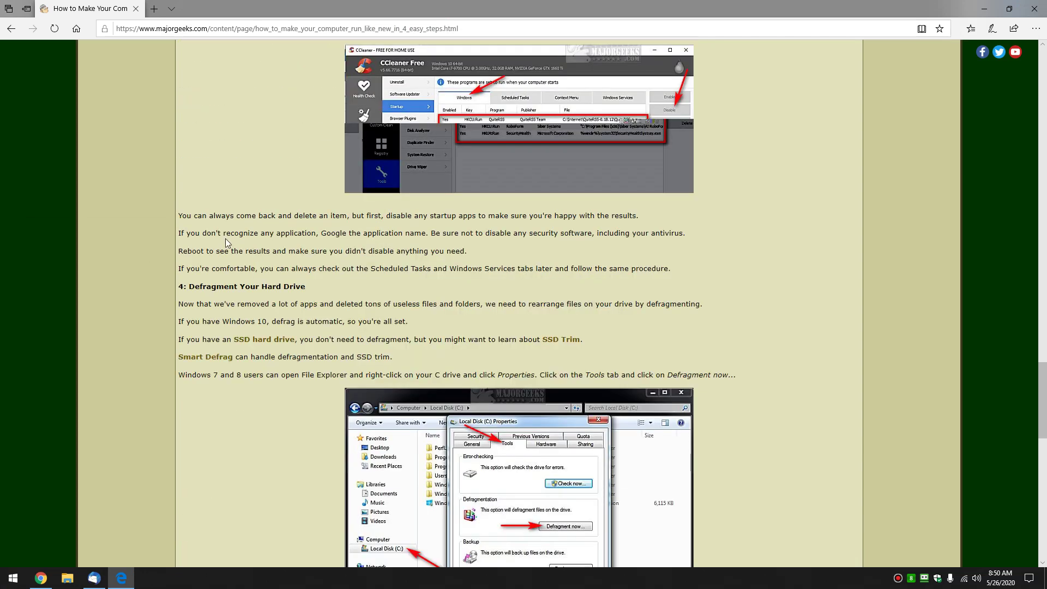
{"action": "left_click", "coordinate": [259, 345]}
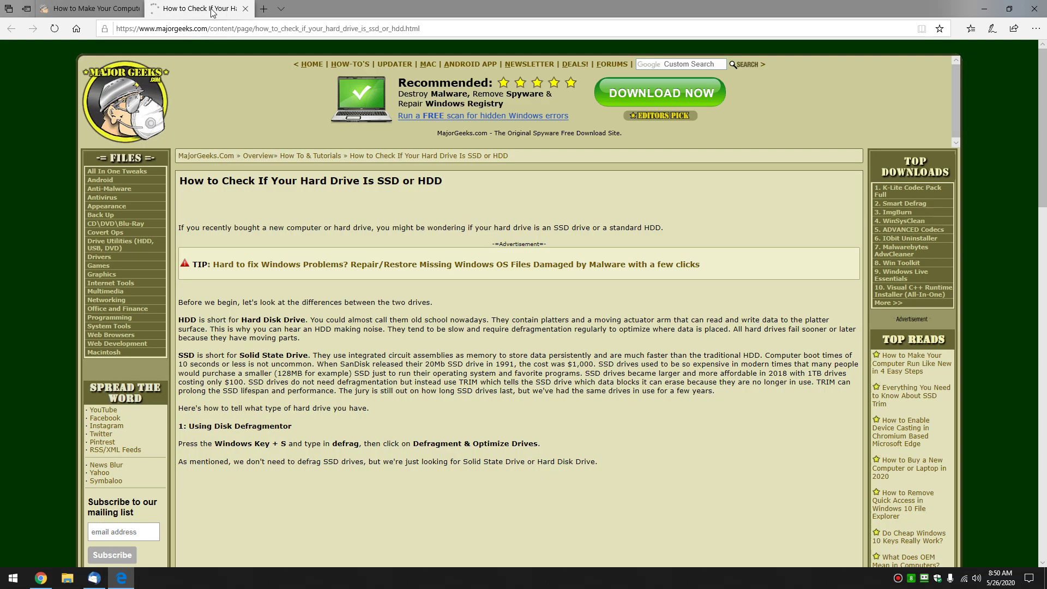
{"action": "left_click", "coordinate": [244, 8]}
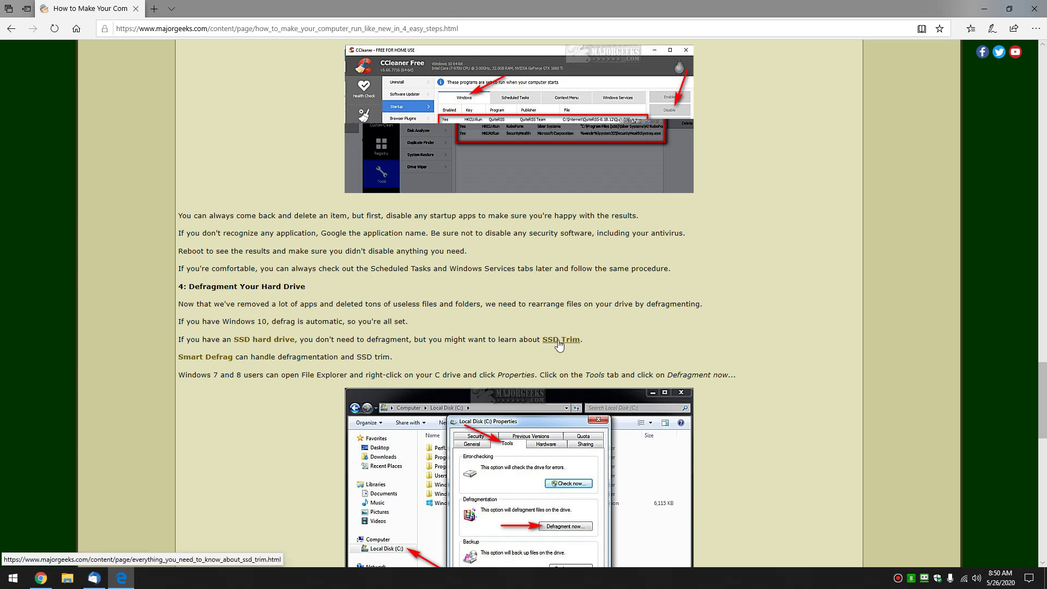
Step: Return to the top of the guide, then hide all windows with Win+D
{"action": "scroll", "coordinate": [626, 304], "scroll_direction": "down", "scroll_amount": 4}
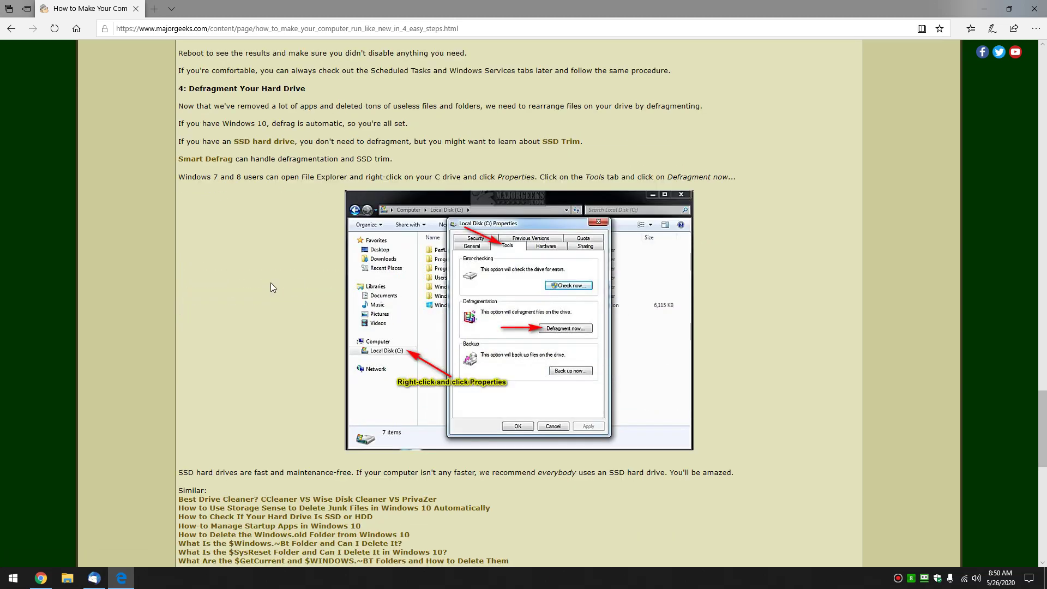
{"action": "scroll", "coordinate": [297, 307], "scroll_direction": "down", "scroll_amount": 2}
{"action": "scroll", "coordinate": [297, 307], "scroll_direction": "up", "scroll_amount": 2}
{"action": "scroll", "coordinate": [296, 306], "scroll_direction": "up", "scroll_amount": 20}
{"action": "scroll", "coordinate": [298, 310], "scroll_direction": "up", "scroll_amount": 7}
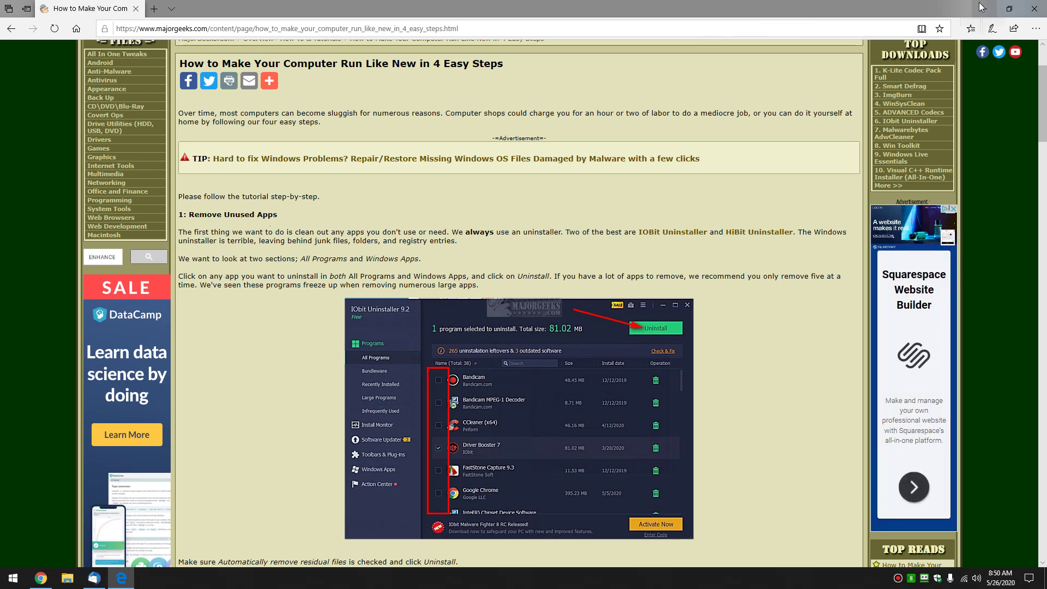
{"action": "key", "text": "super+d"}
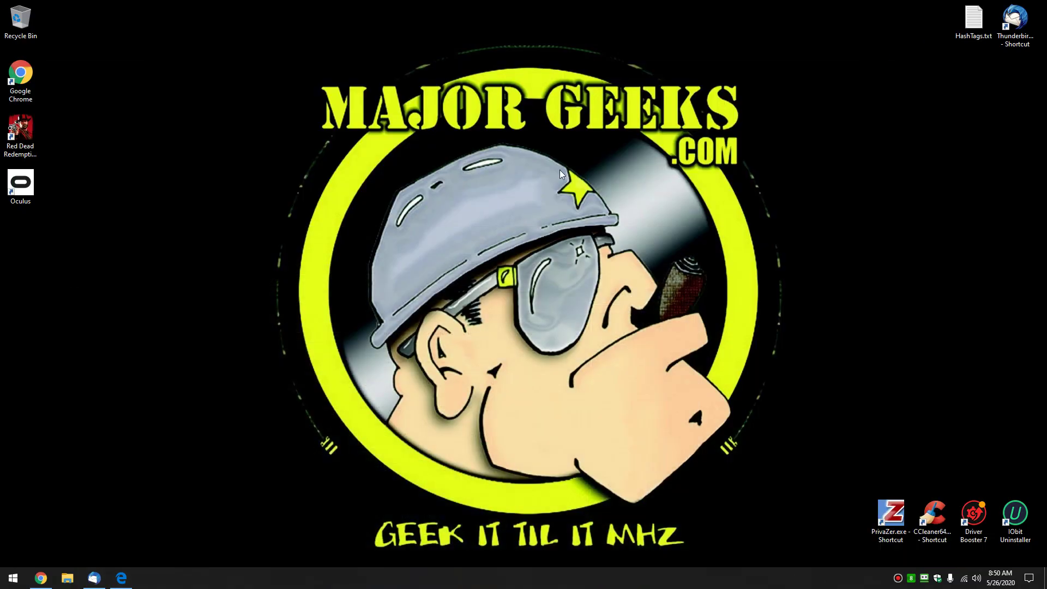